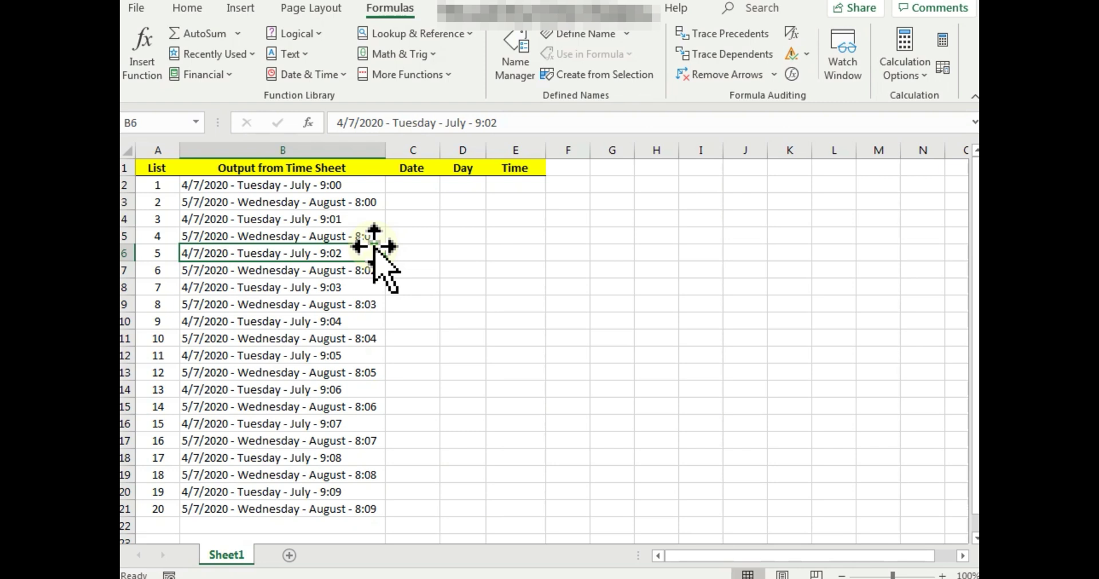
Examine the time sheet entries in column B and the empty Date, Day and Time columns beside them
left_click(289, 197)
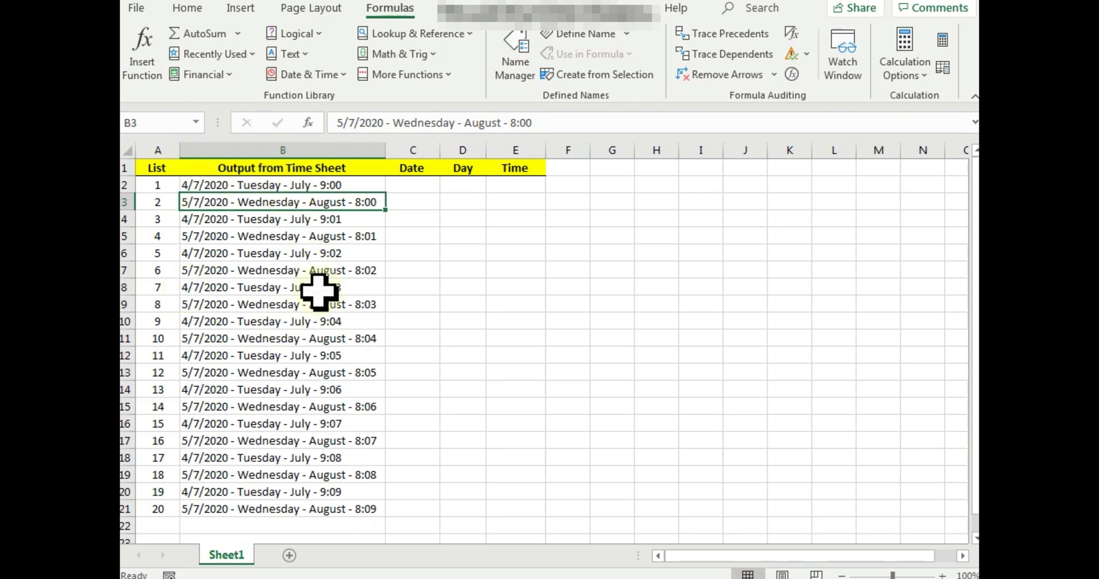
left_click(200, 184)
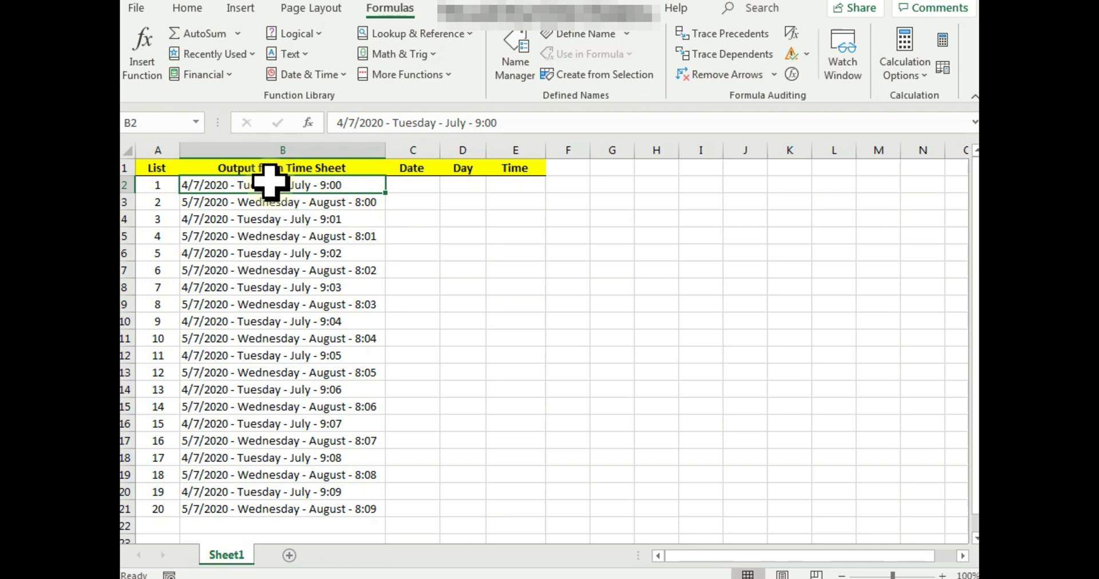
left_click(401, 188)
left_click(460, 183)
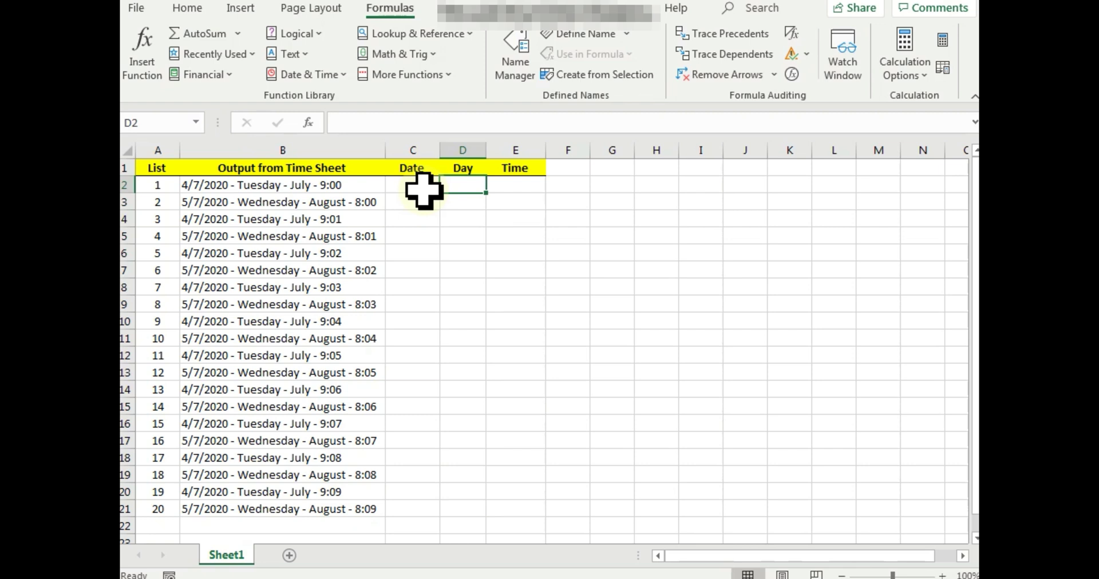
left_click(405, 170)
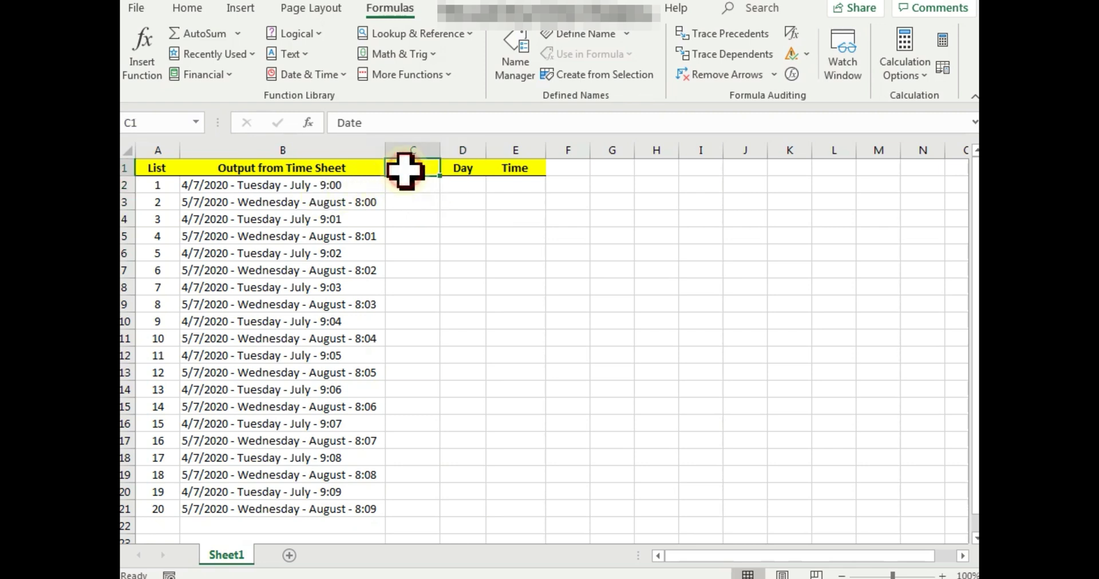
left_click(245, 199)
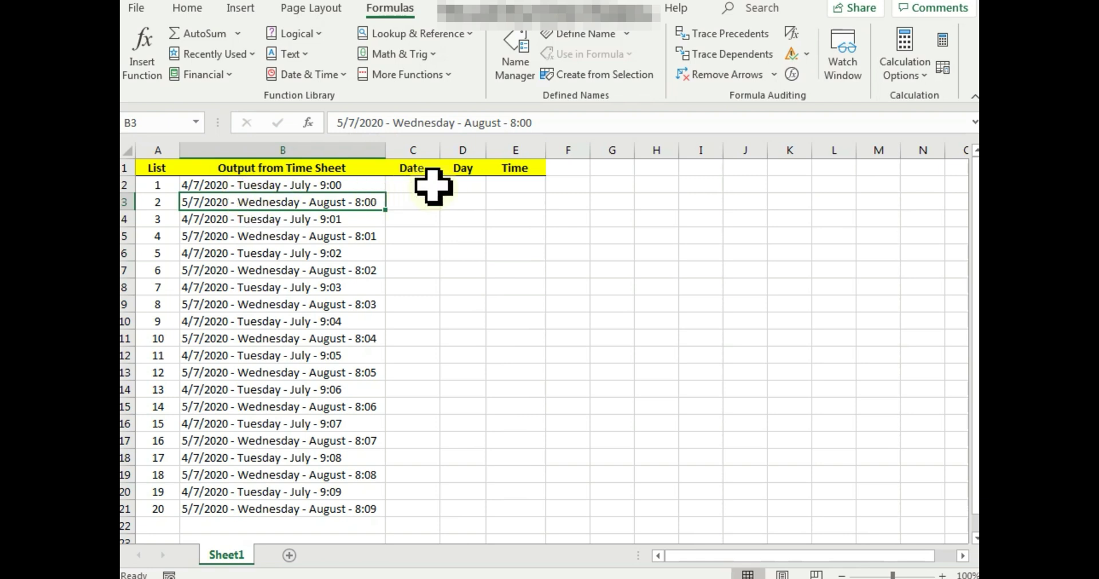
left_click(453, 184)
left_click(252, 184)
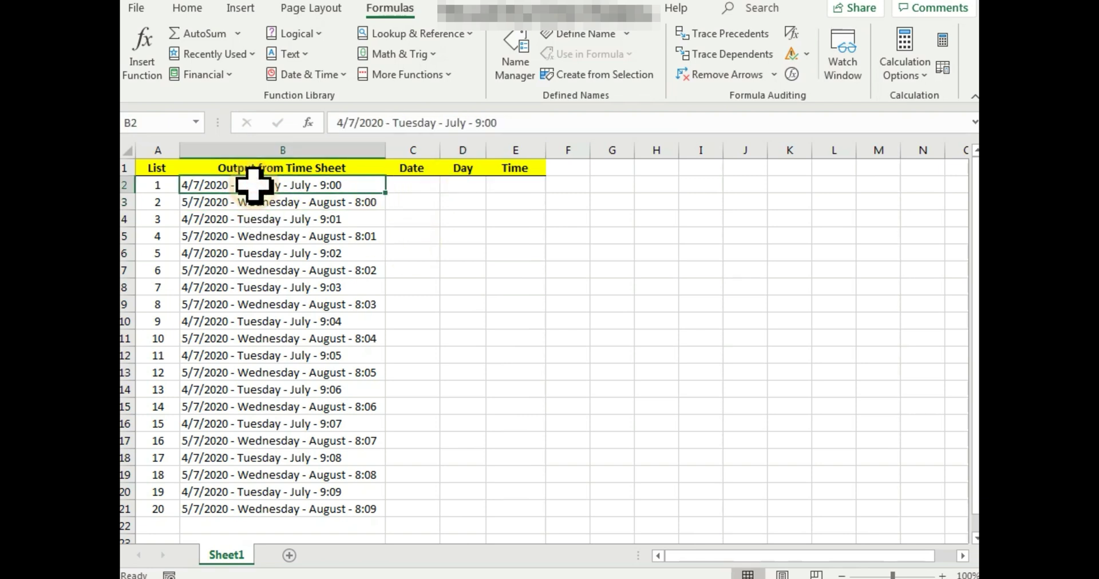
left_click(512, 185)
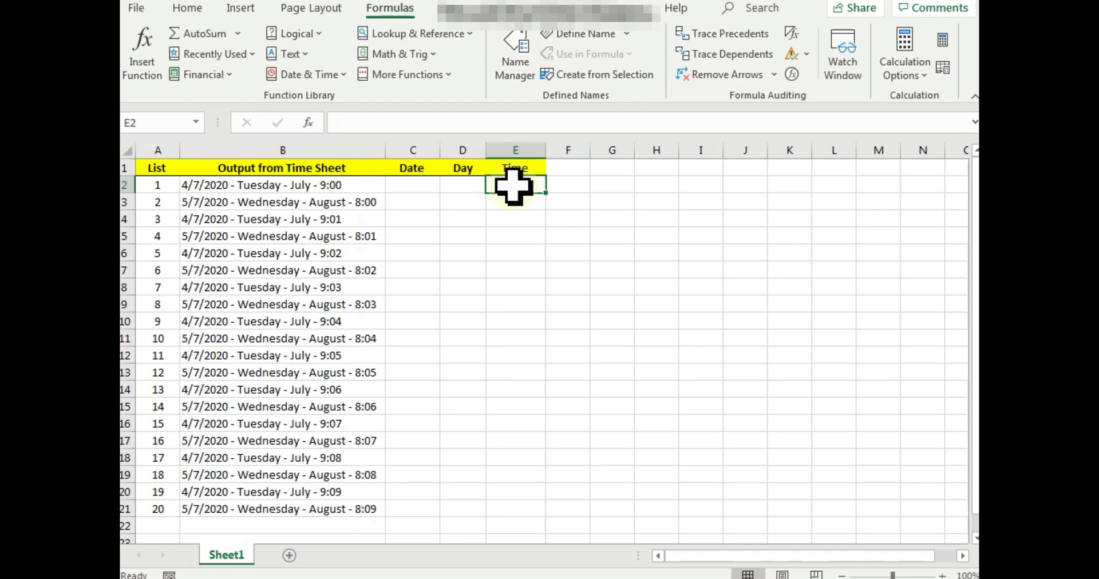
left_click(763, 108)
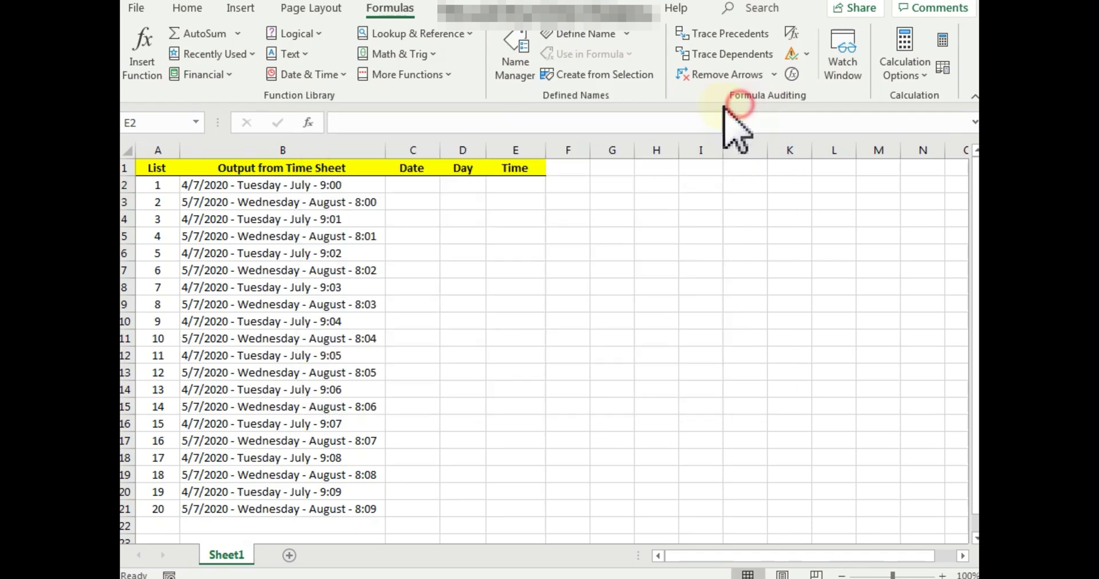
Fill Date cell C2 with a LEFT function that extracts the first 8 characters of B2
left_click(415, 182)
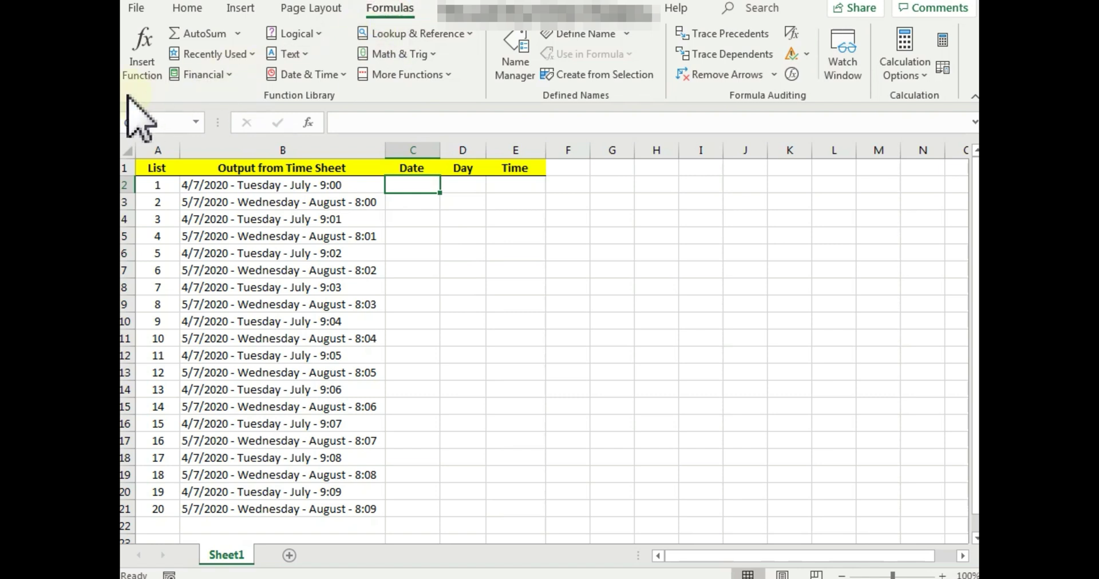
left_click(136, 76)
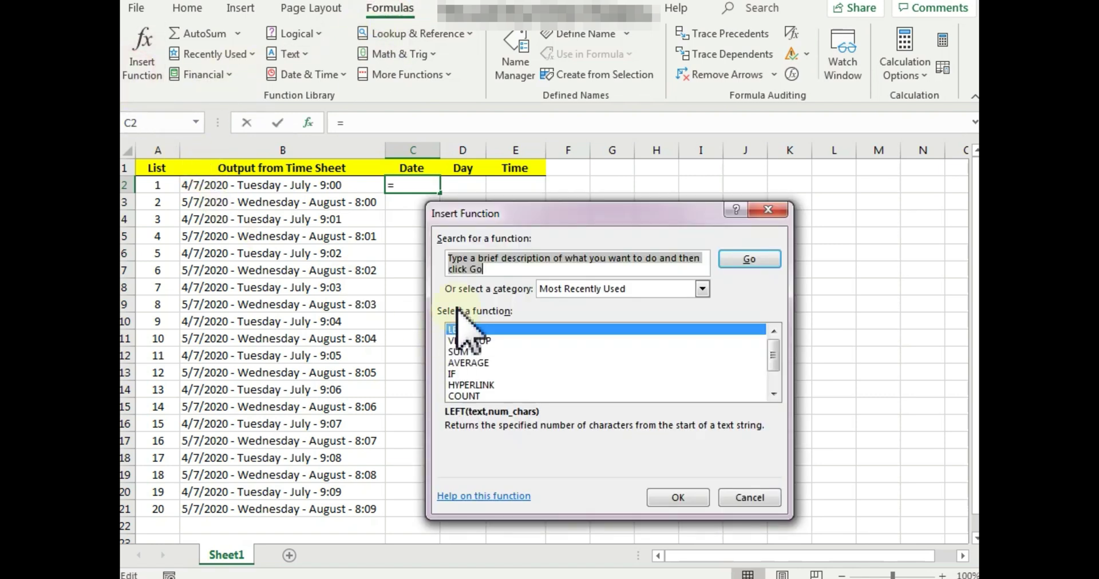
type("LEFT")
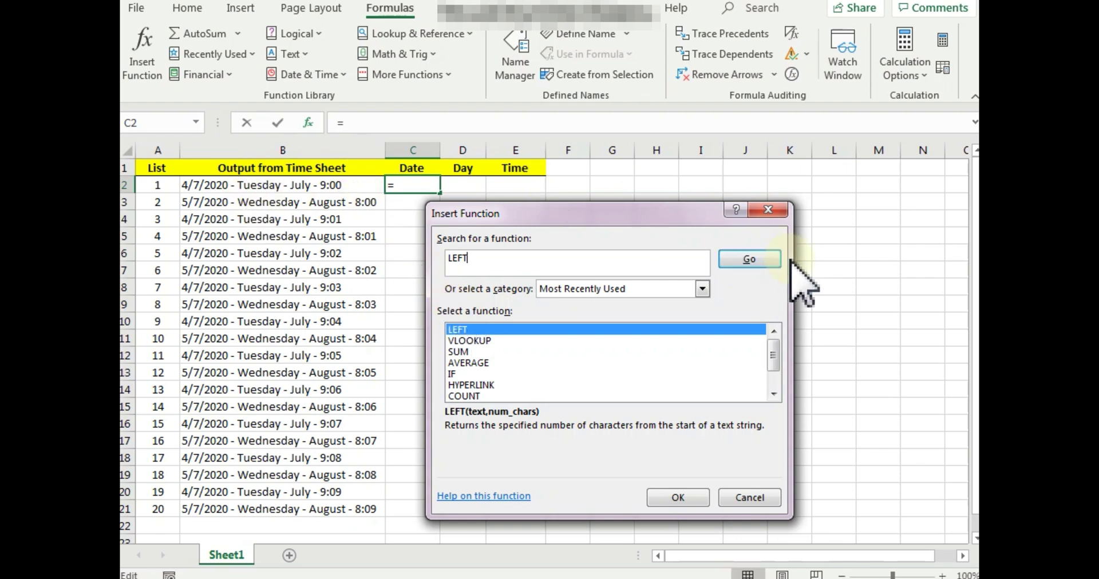
double_click(458, 329)
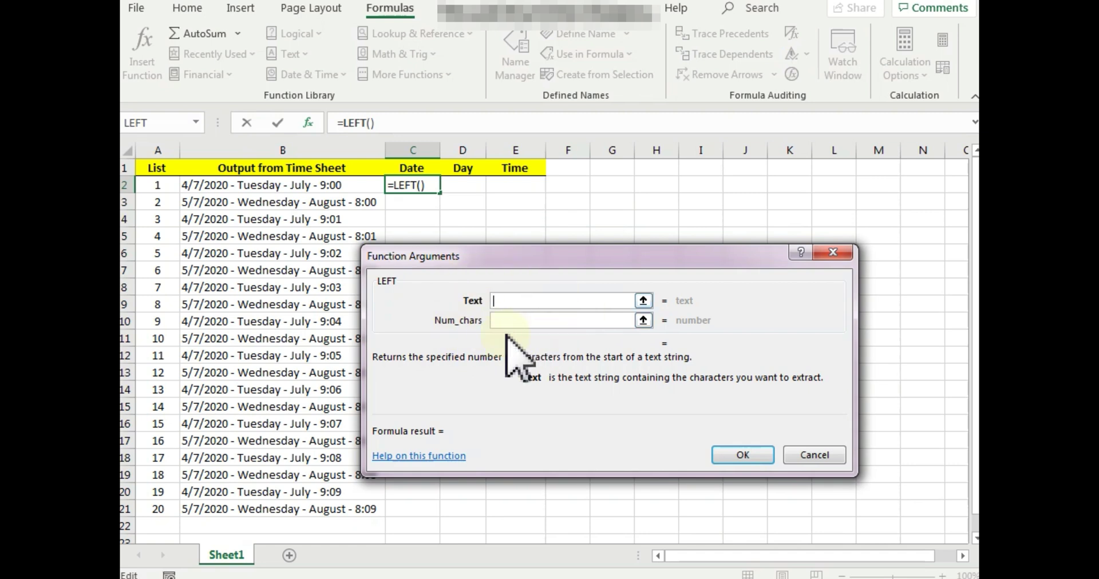
left_click(294, 187)
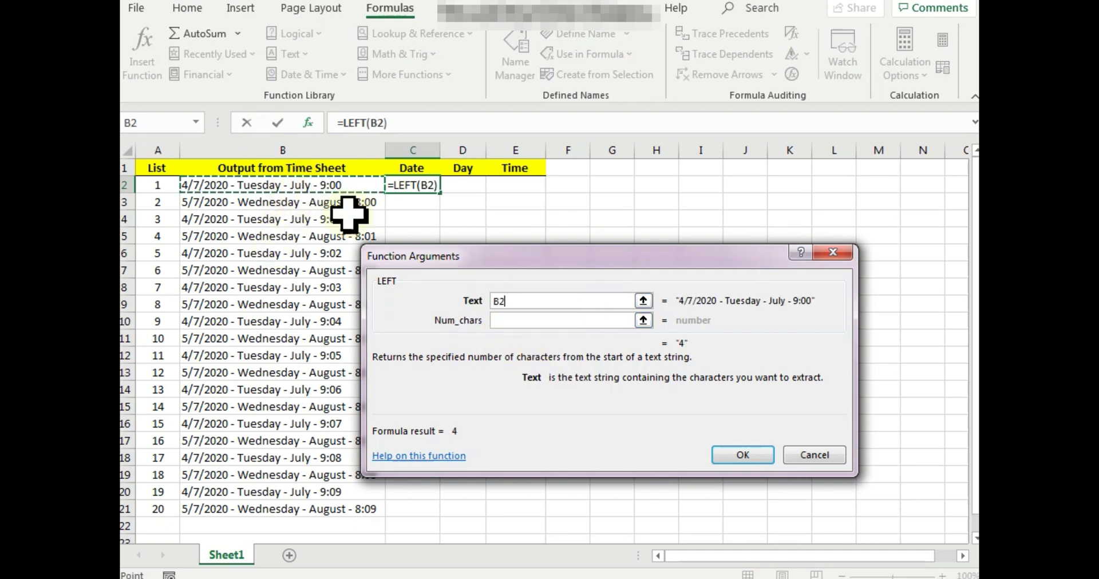
left_click(563, 321)
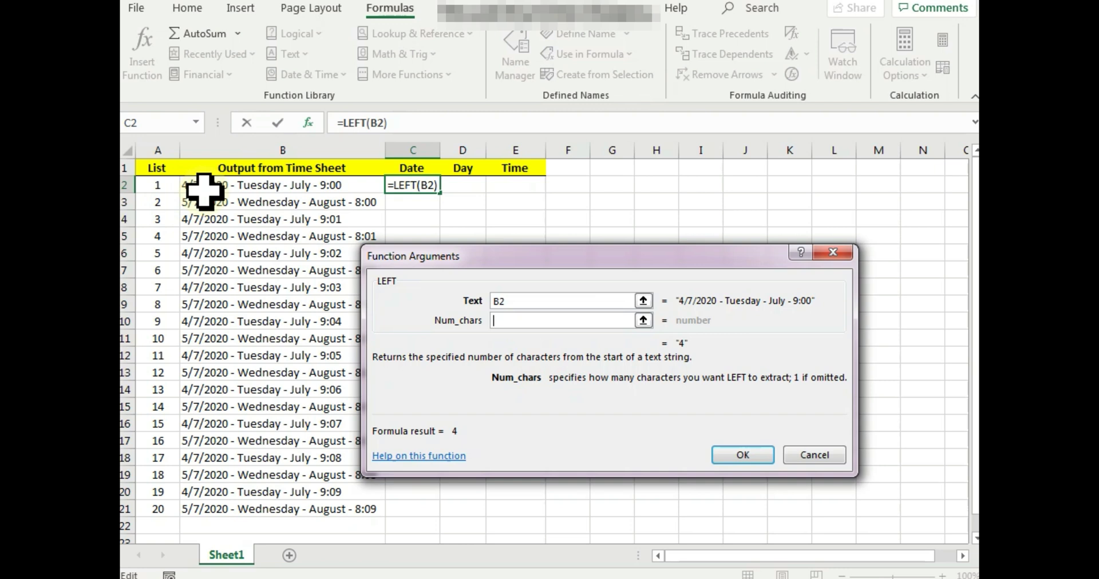
left_click(515, 322)
type("8")
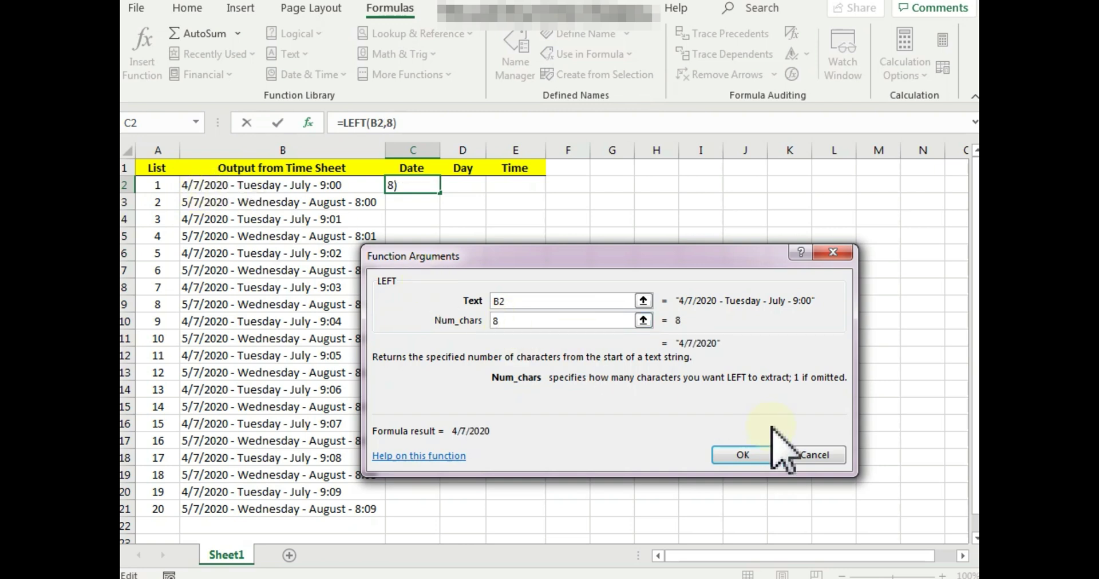
left_click(743, 458)
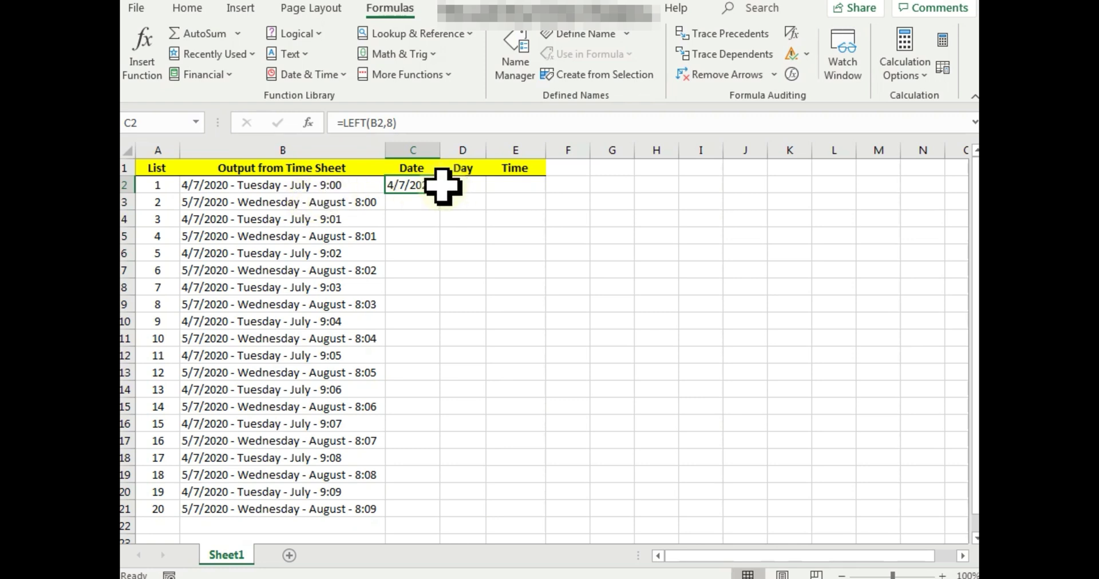
Find the MID function and insert it into Day cell D2
left_click(460, 188)
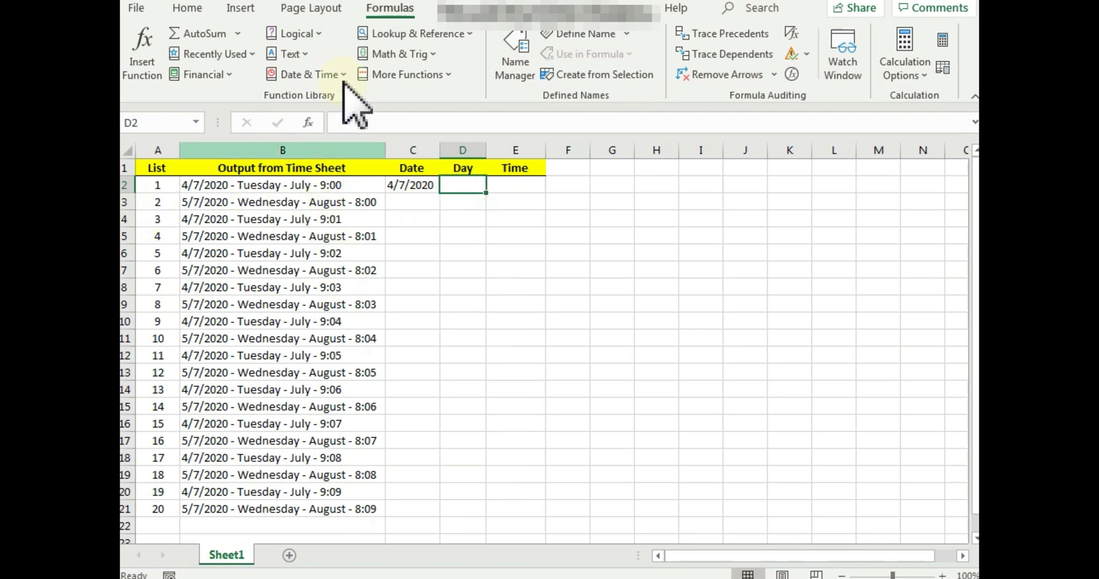
left_click(143, 77)
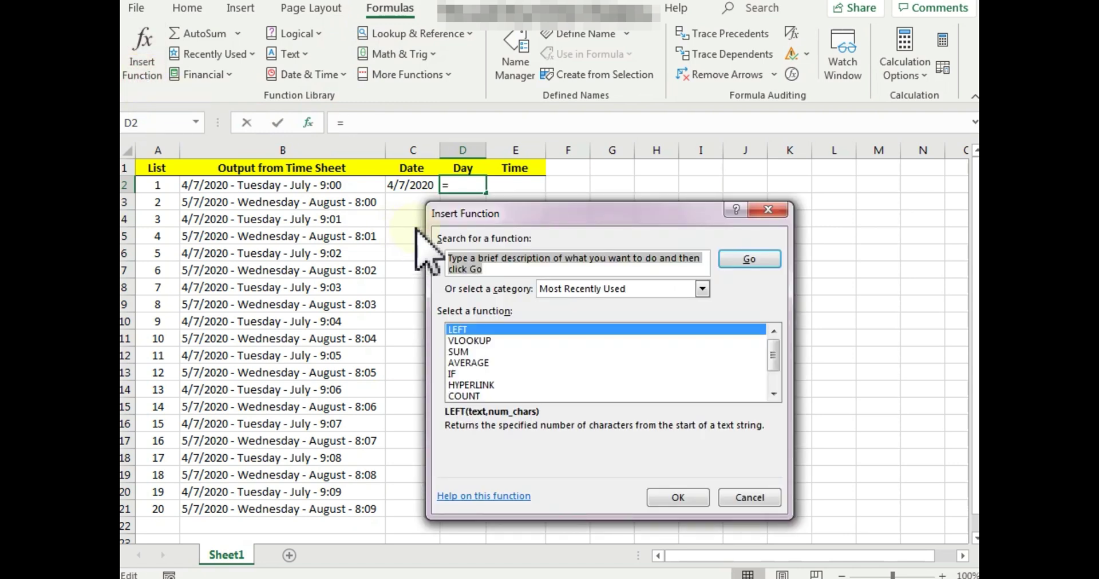
type("MID")
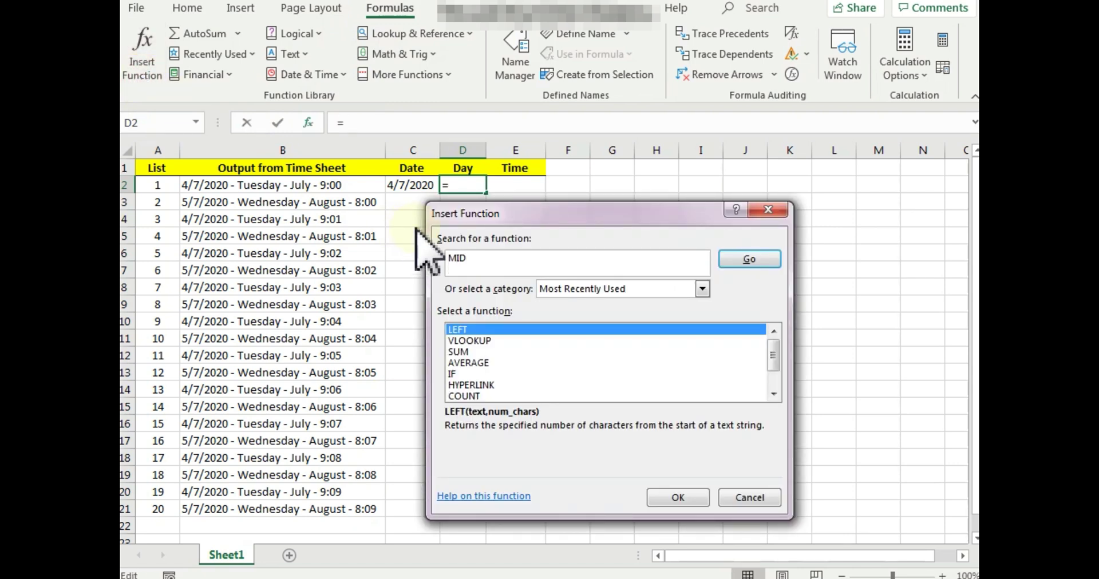
left_click(748, 260)
left_click(456, 330)
double_click(457, 330)
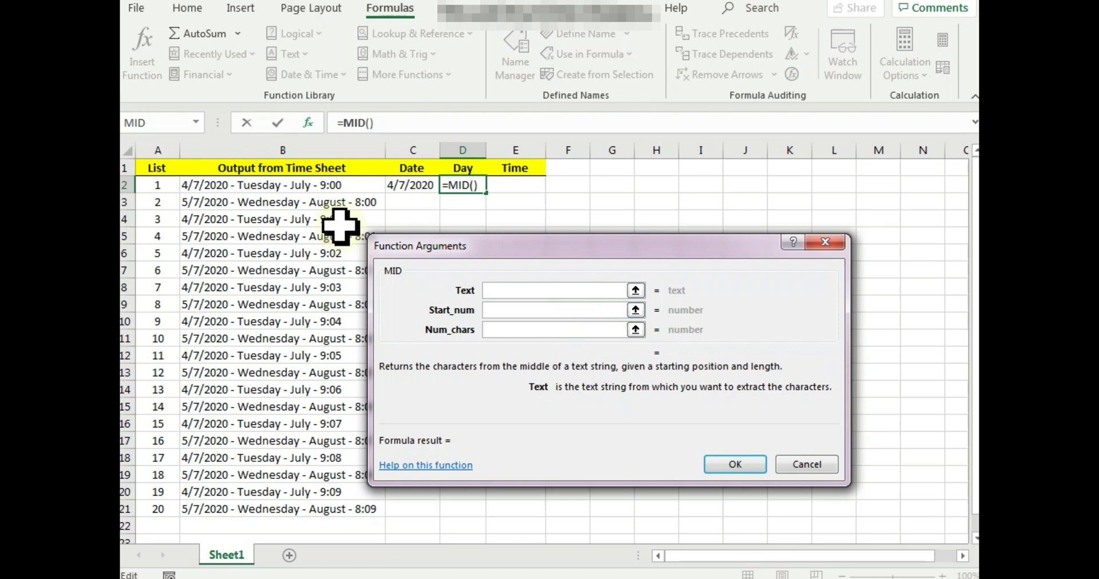
Complete the MID function in D2 with B2 as the text, start position 12 and 7 characters
left_click(314, 185)
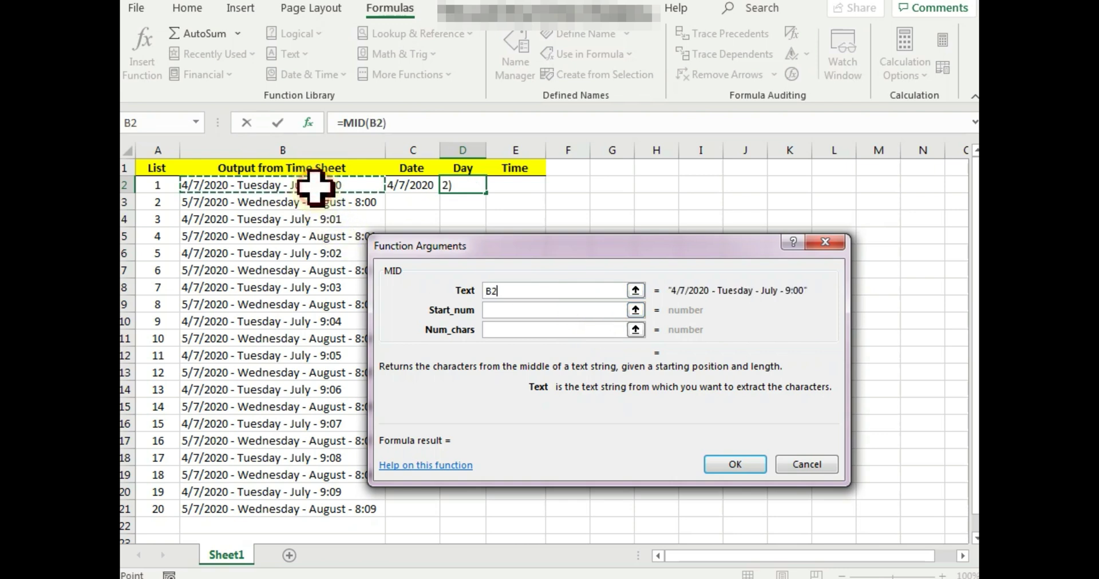
left_click(541, 311)
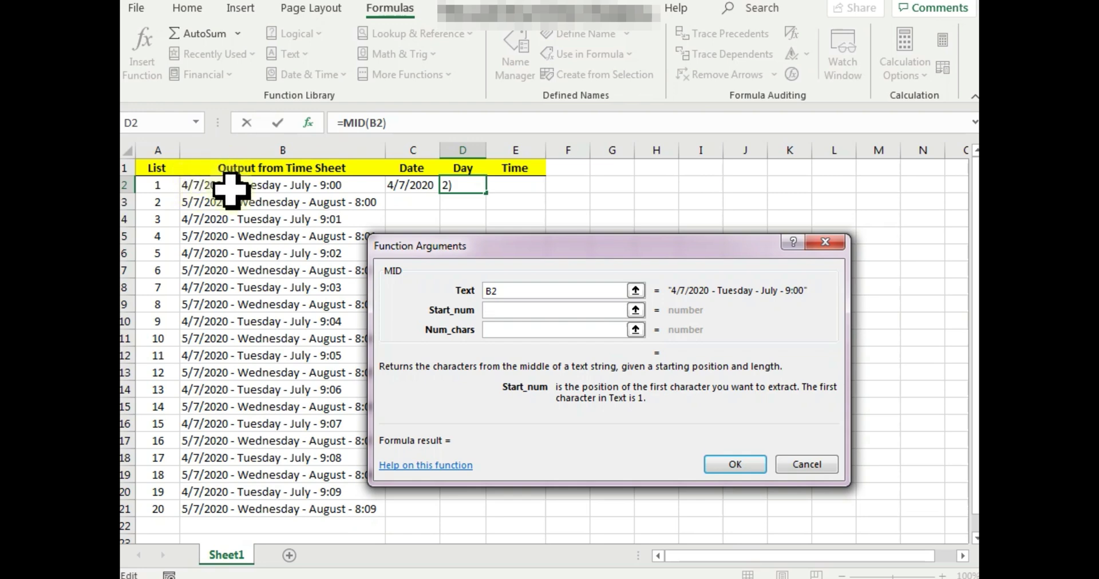
left_click(756, 103)
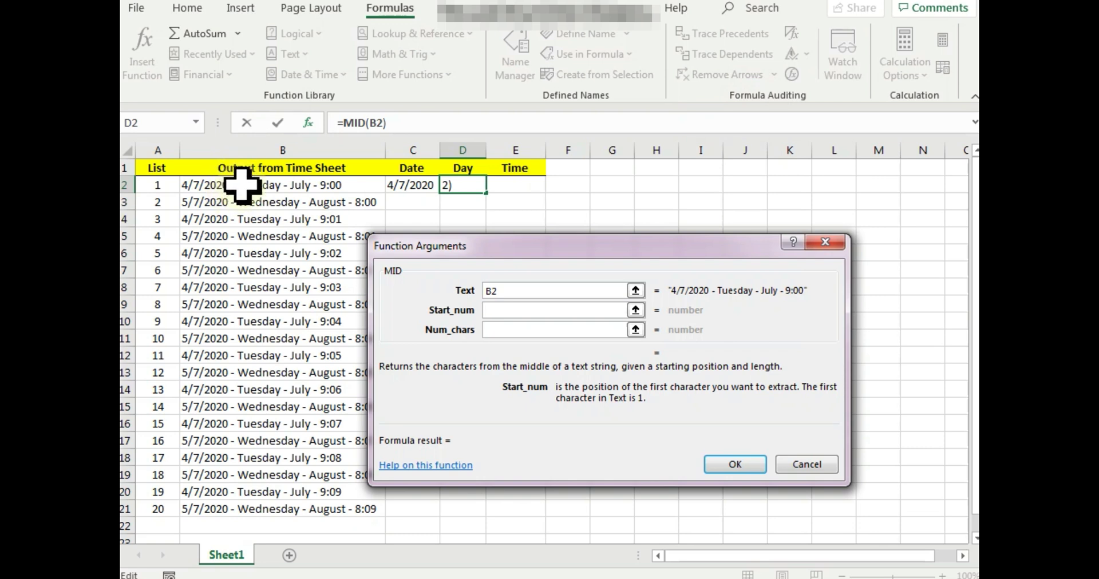
left_click(527, 315)
type("12")
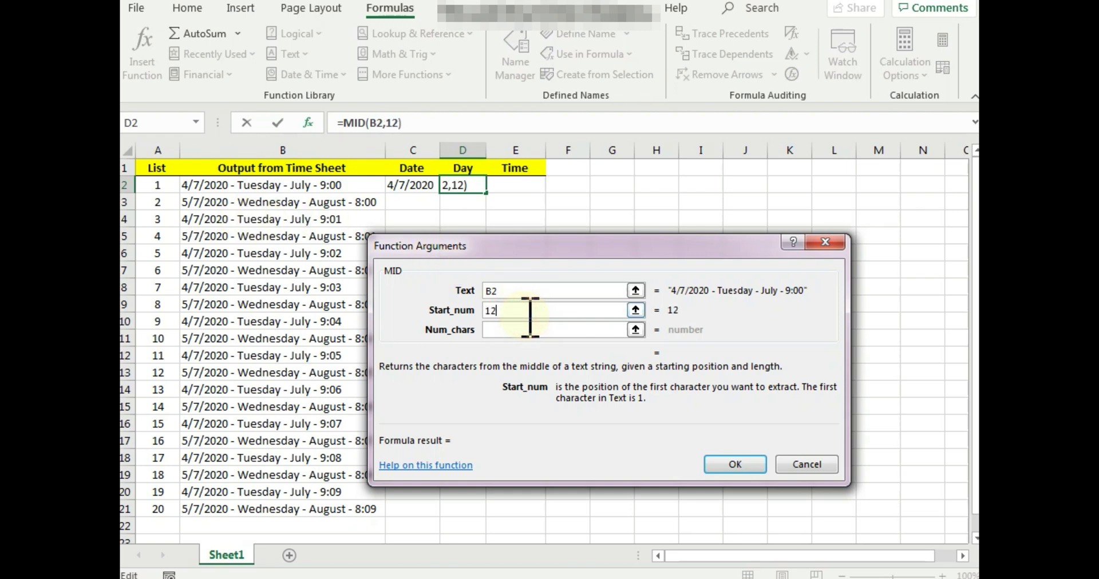
left_click(516, 335)
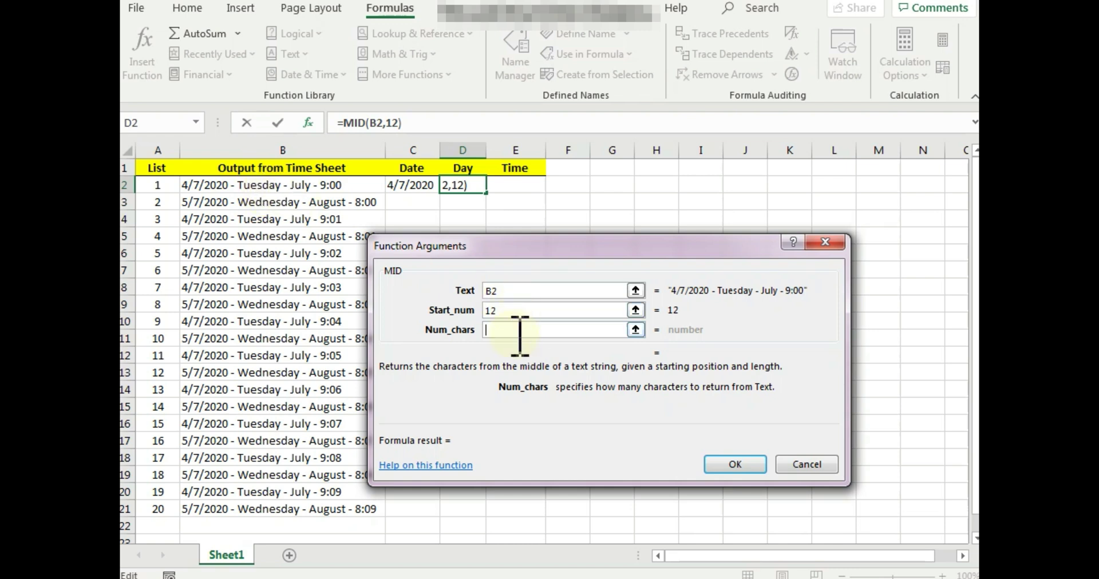
type("7")
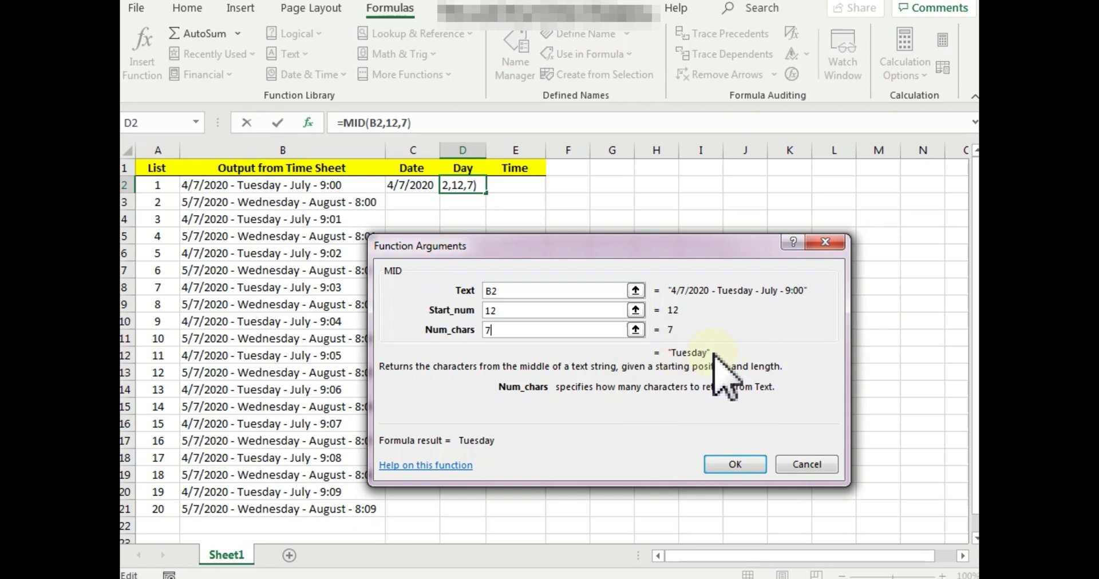
left_click(726, 463)
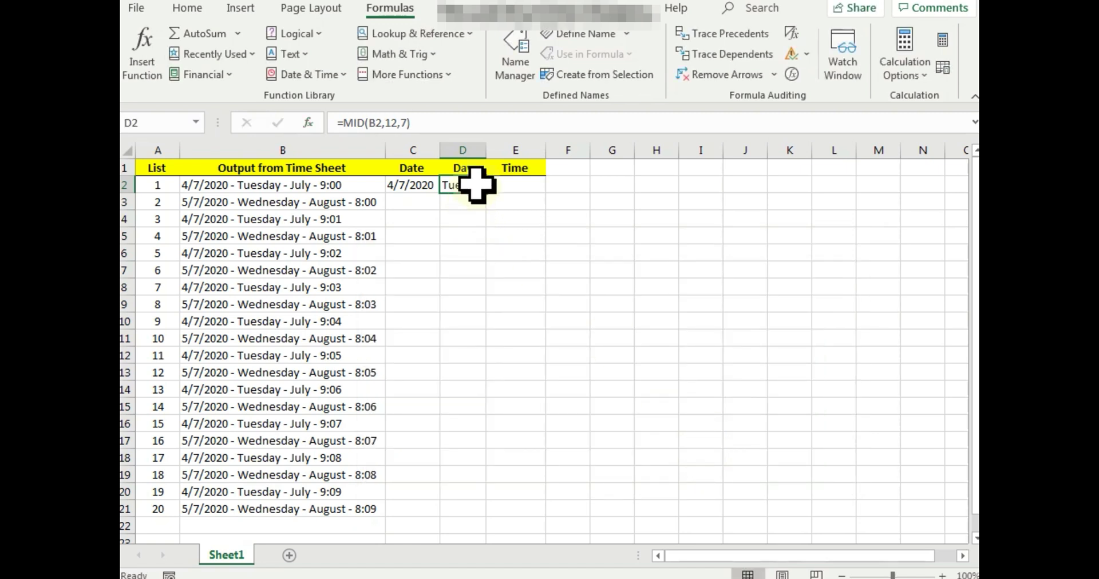
Find the RIGHT function and insert it into Time cell E2
left_click(511, 191)
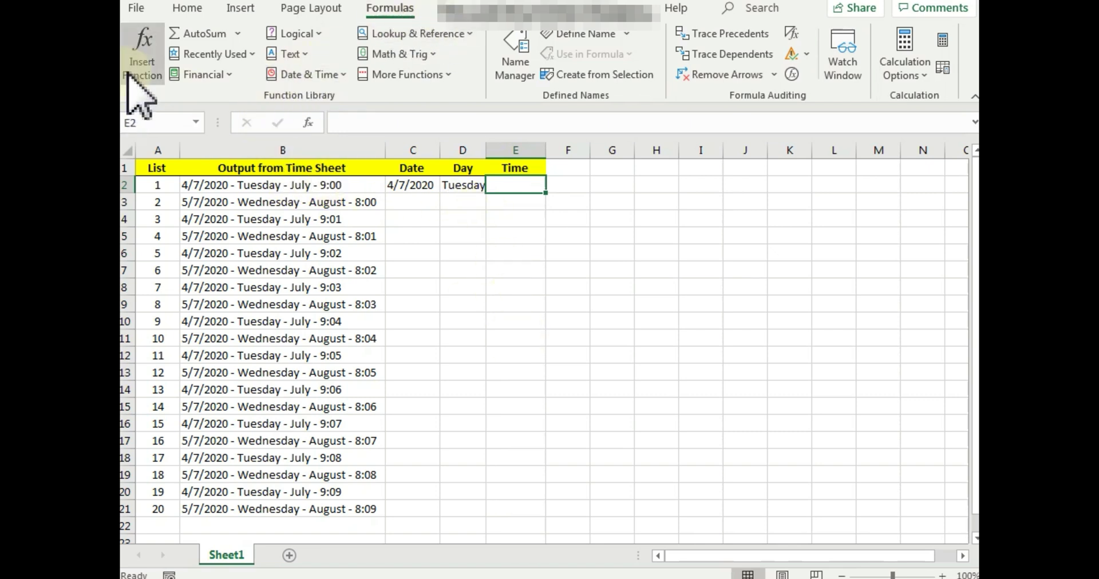
left_click(142, 54)
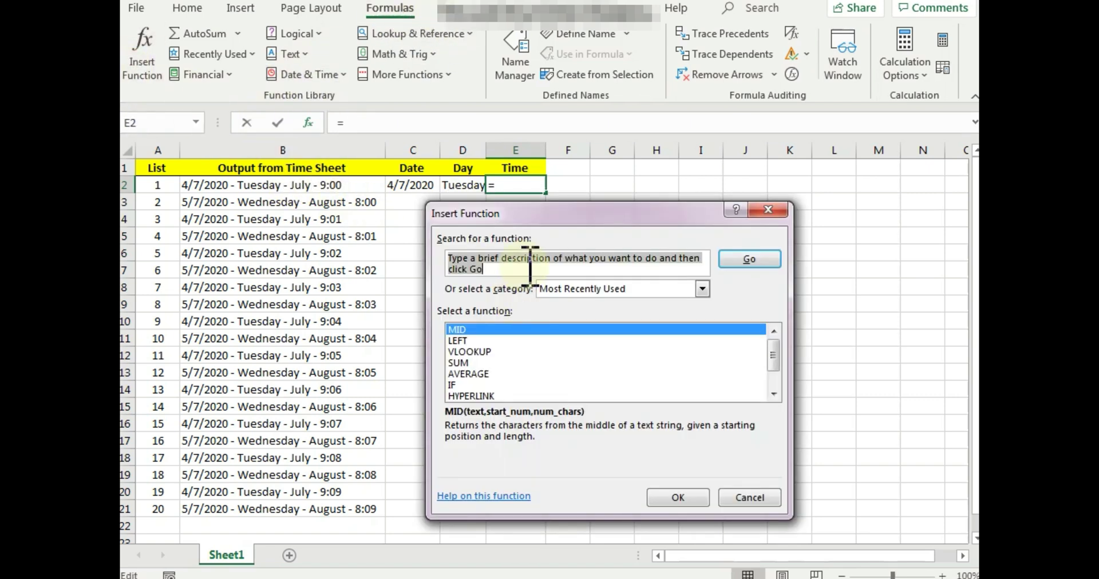
type("RIGHT")
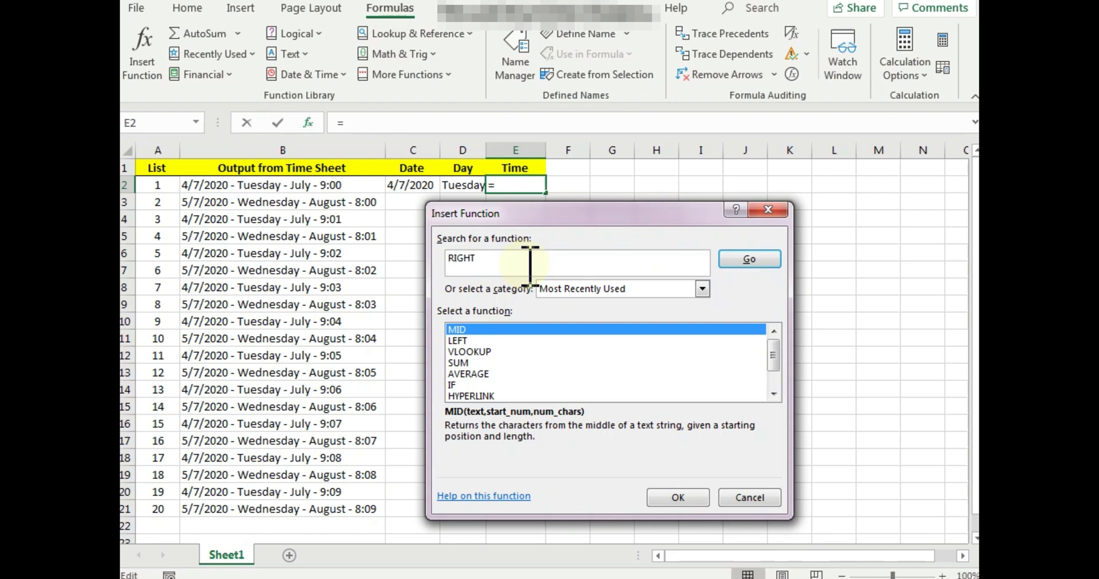
left_click(773, 260)
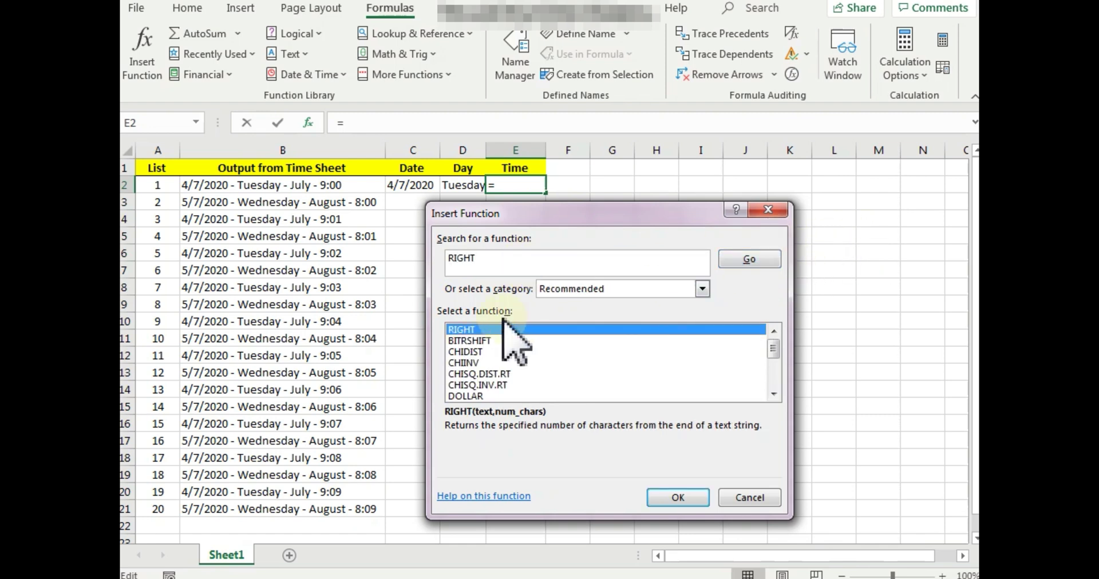
double_click(455, 332)
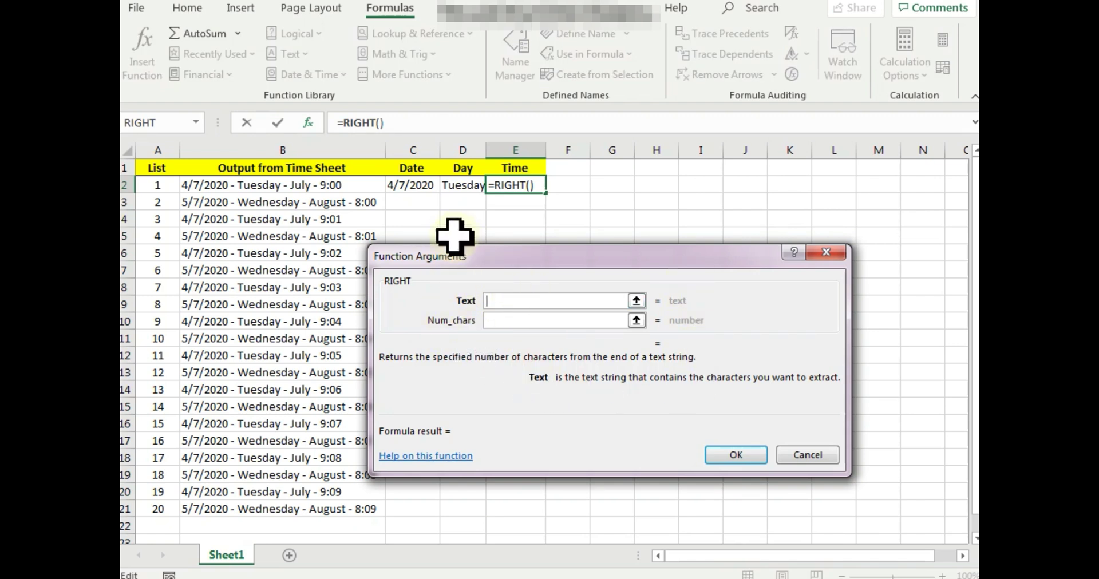
Complete the RIGHT function in E2 with B2 as the text and 4 characters
left_click(356, 187)
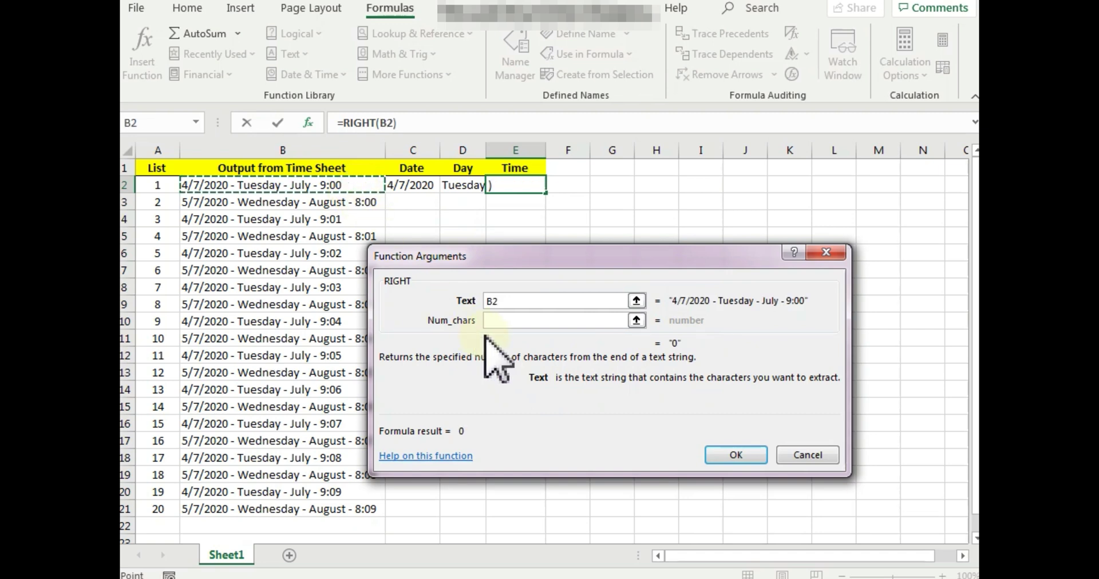
left_click(498, 321)
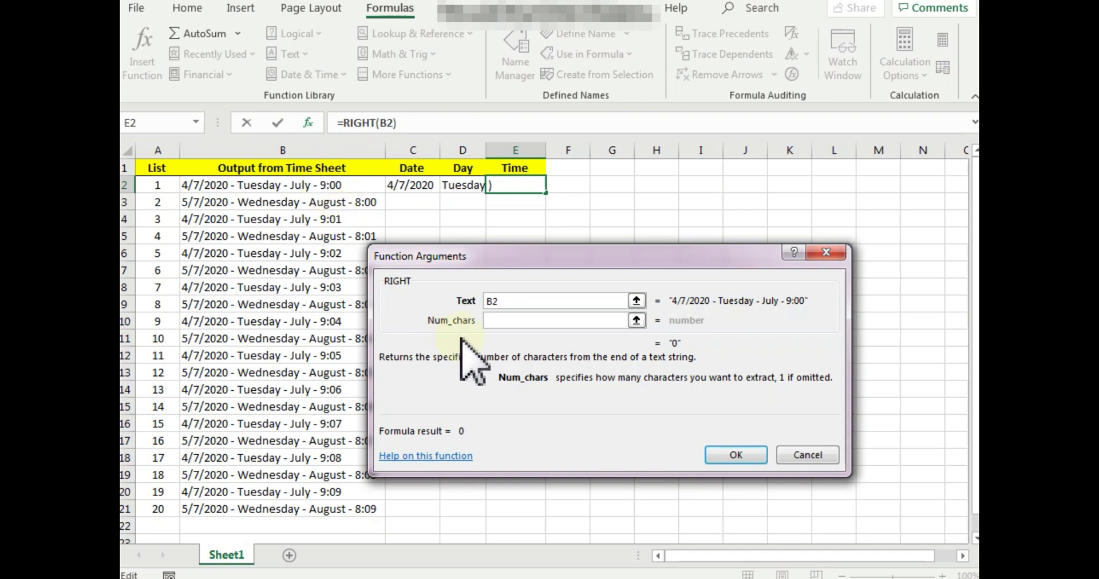
type("4")
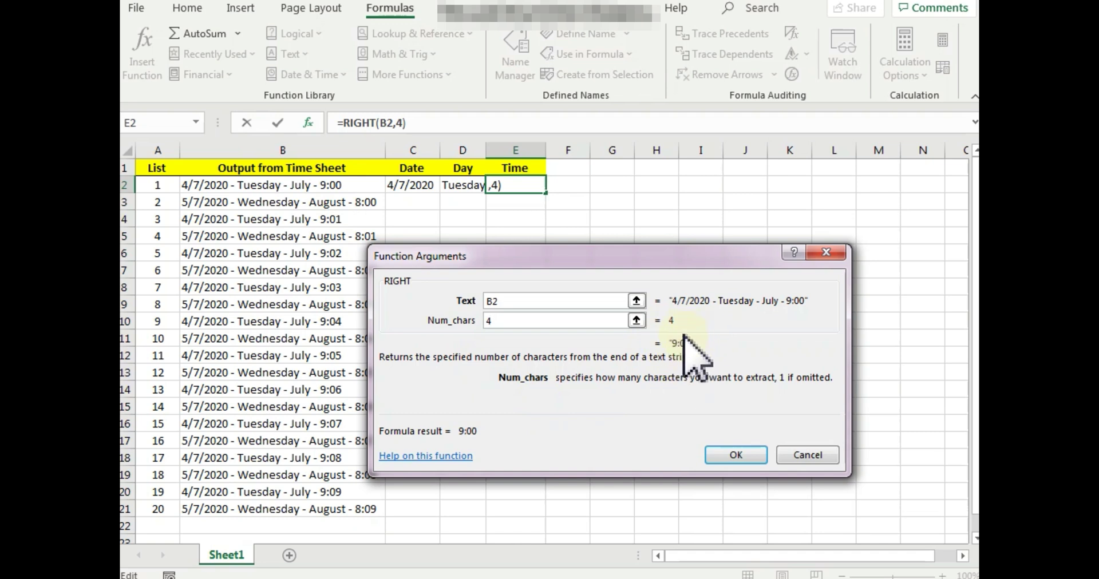
left_click(724, 460)
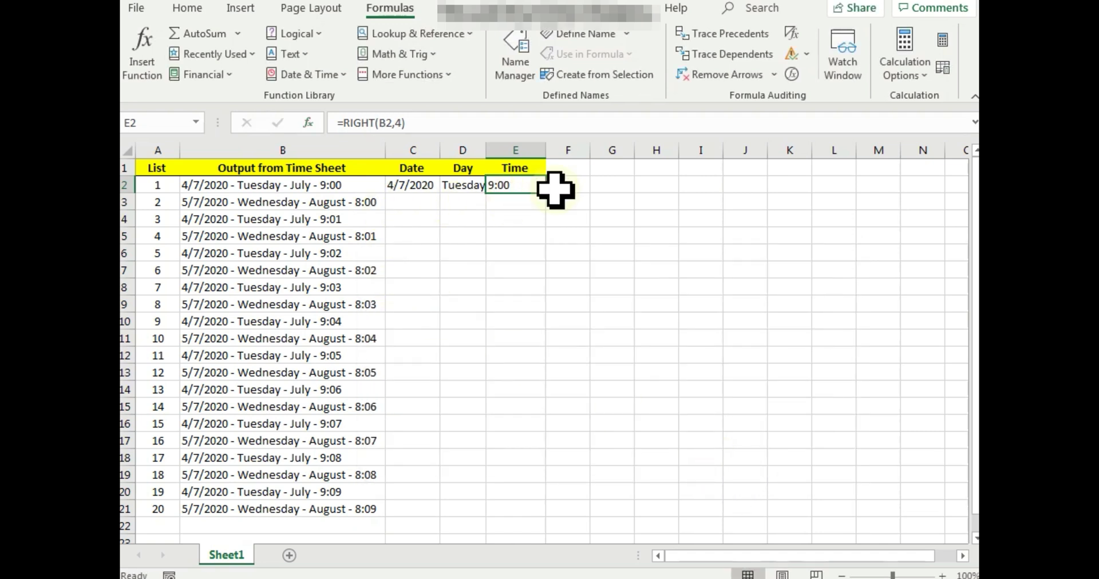
Enter the formula =LEFT(B3,8) in Date cell C3 to extract the date from B3
left_click(424, 201)
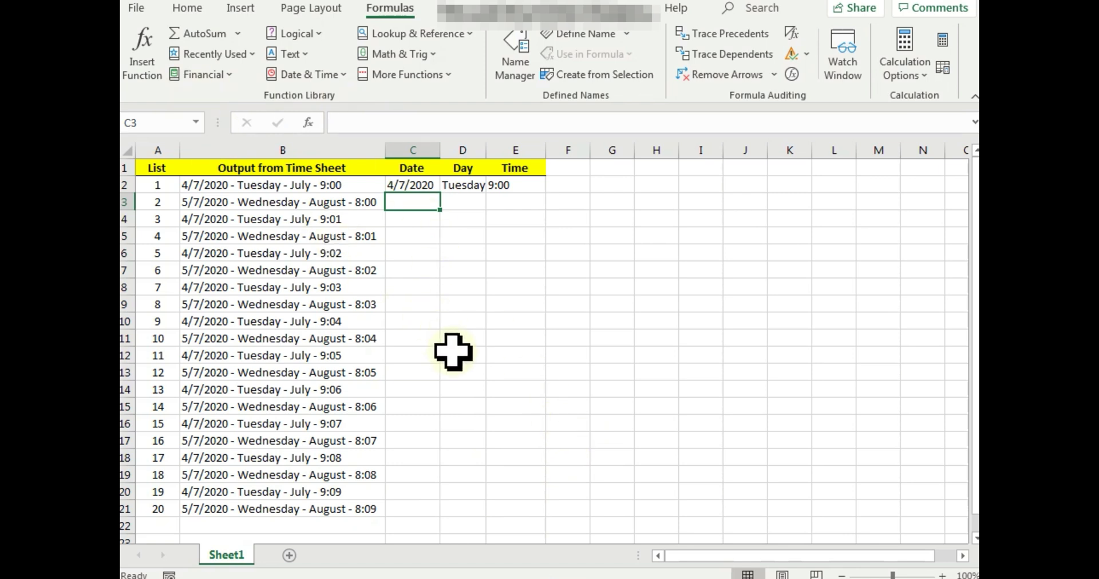
type("=")
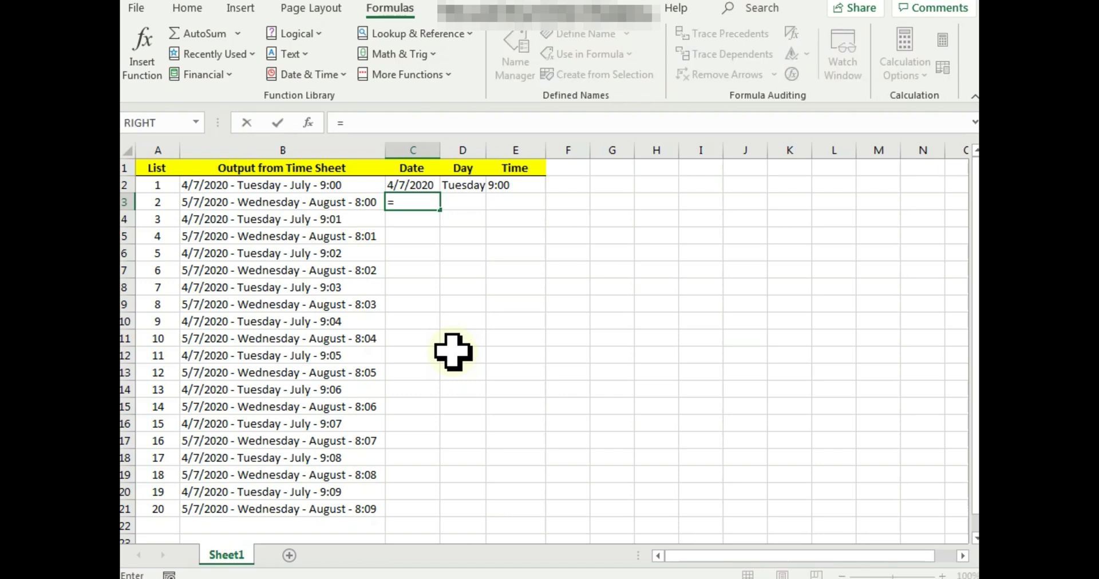
type("lef")
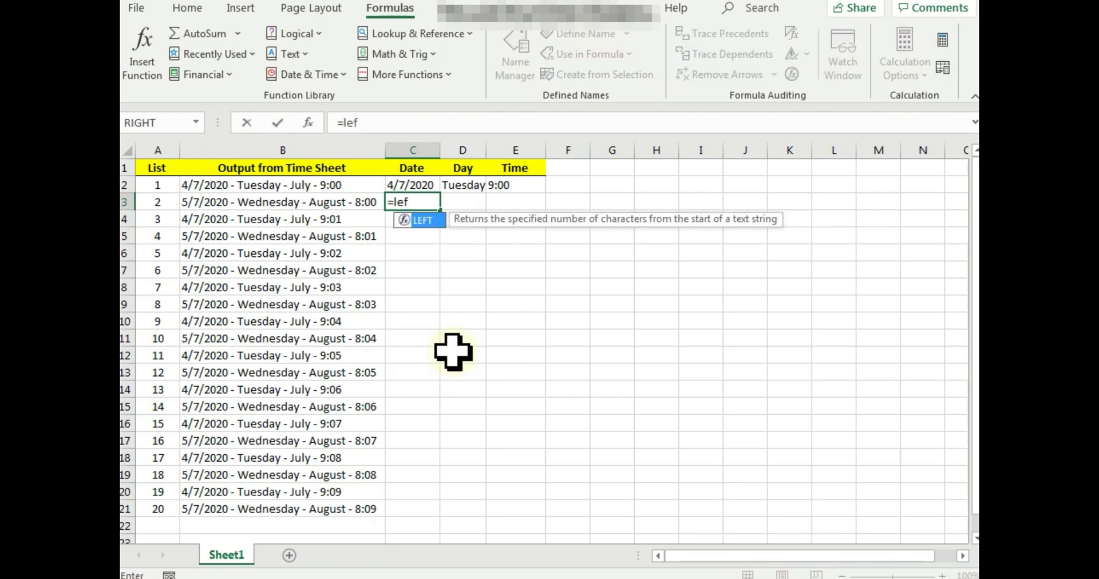
double_click(422, 220)
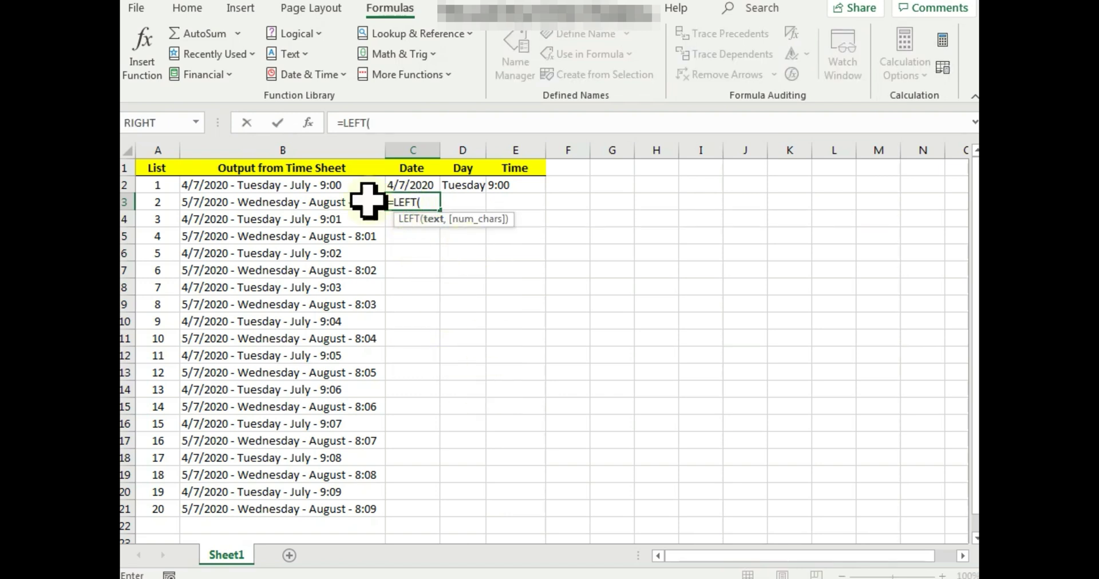
left_click(319, 198)
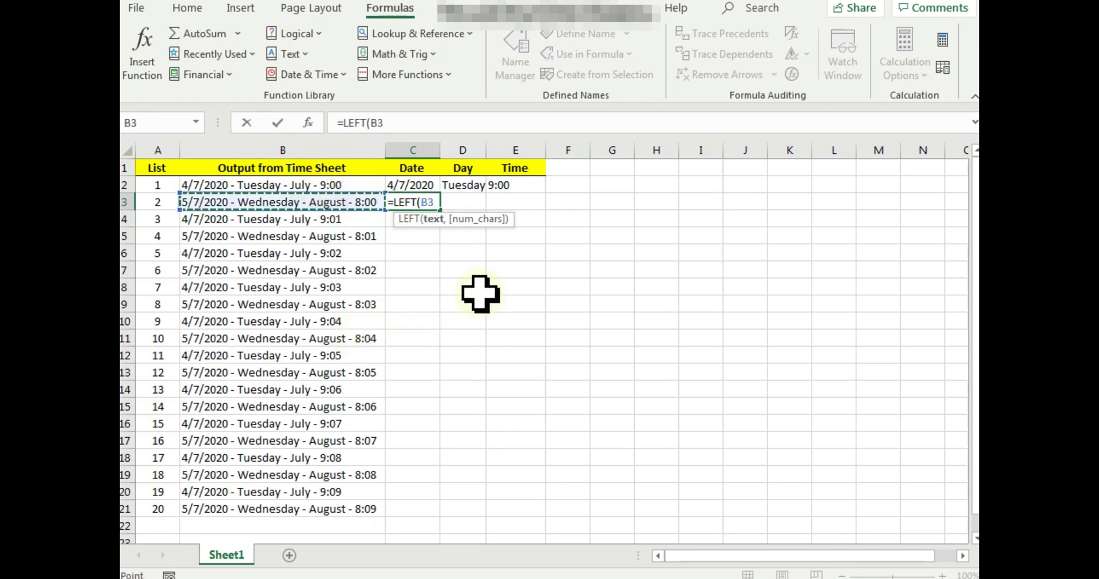
type(",")
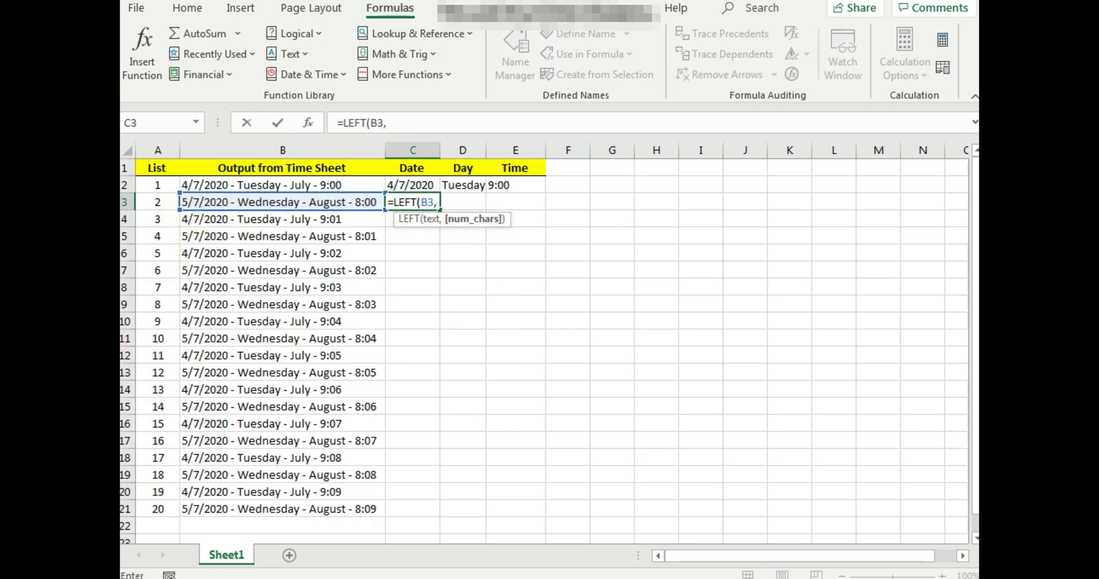
type(")")
key("Return")
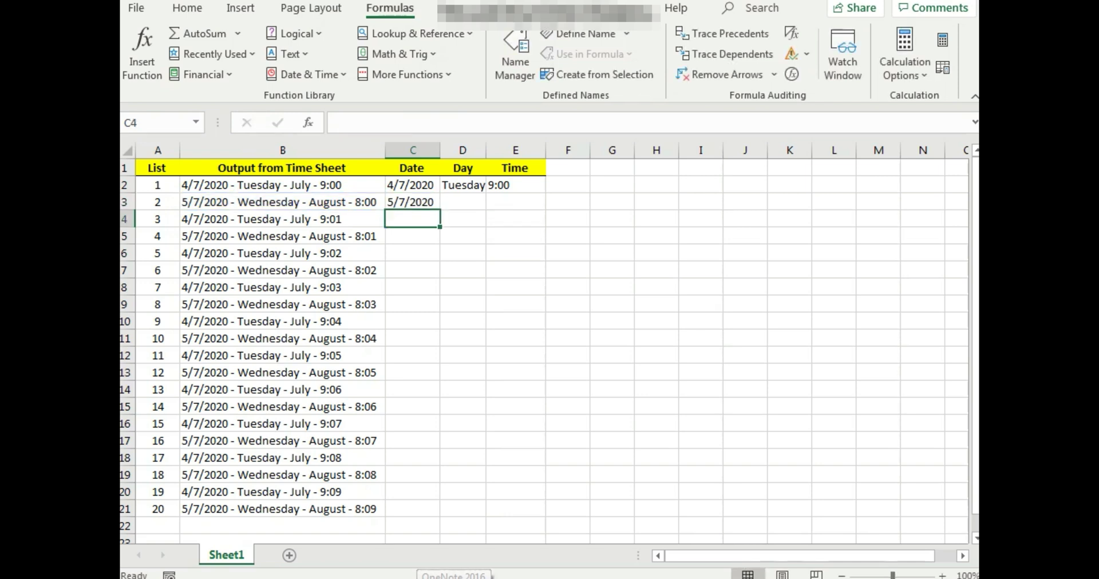
Enter a MID formula in Day cell D3 using B3, start position 12 and 9 characters, and autofit column D's width
left_click(465, 201)
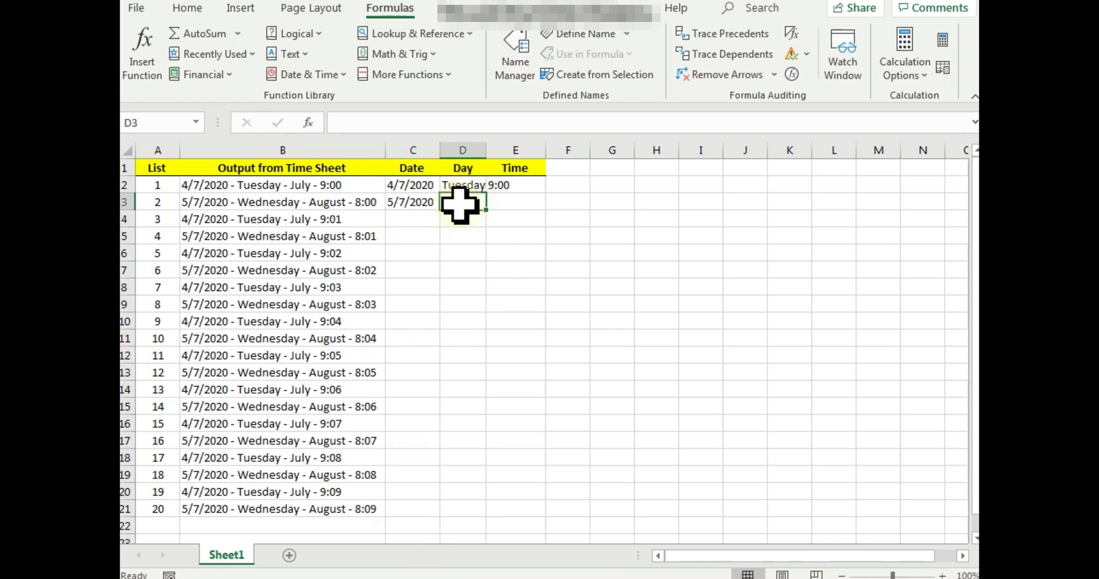
type("=")
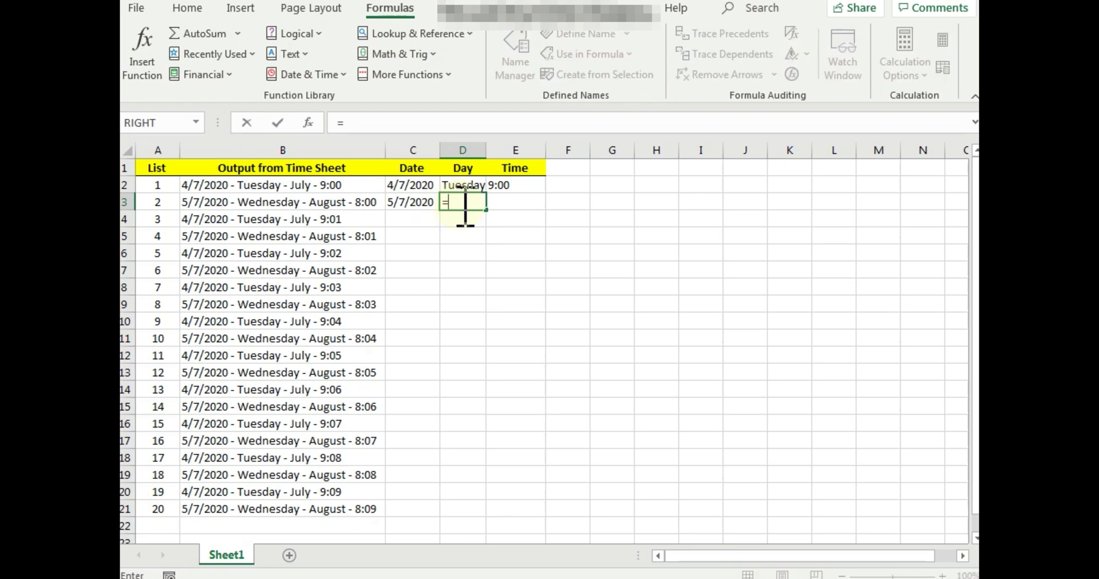
type("mid")
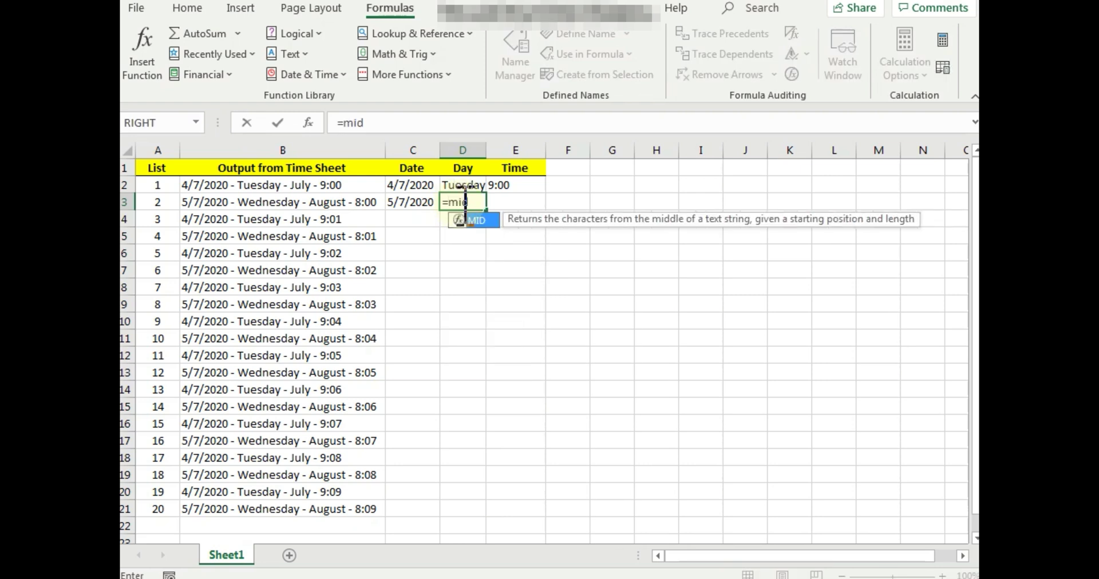
type("(")
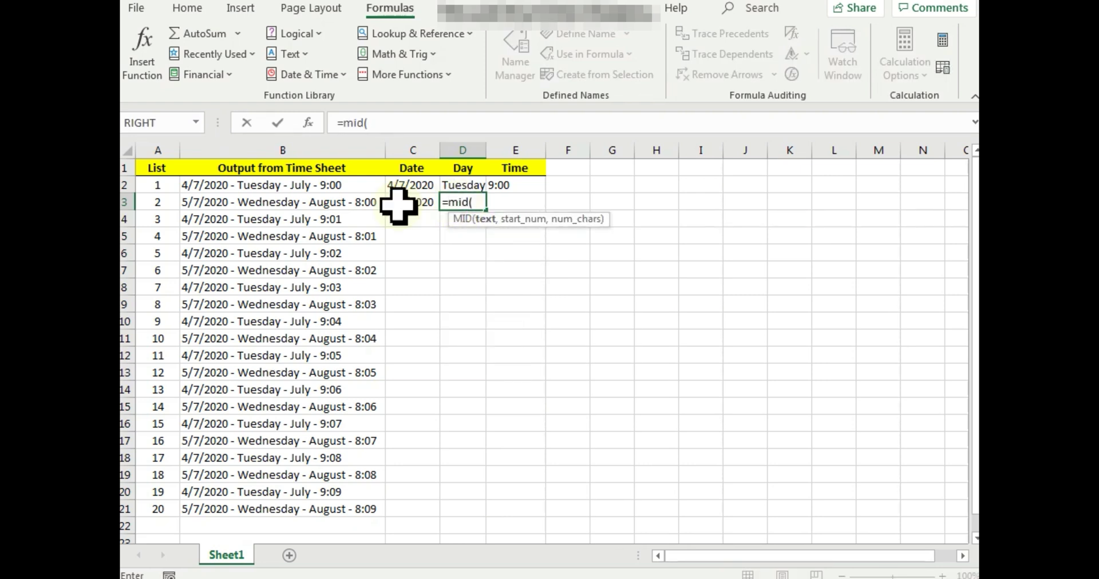
left_click(331, 203)
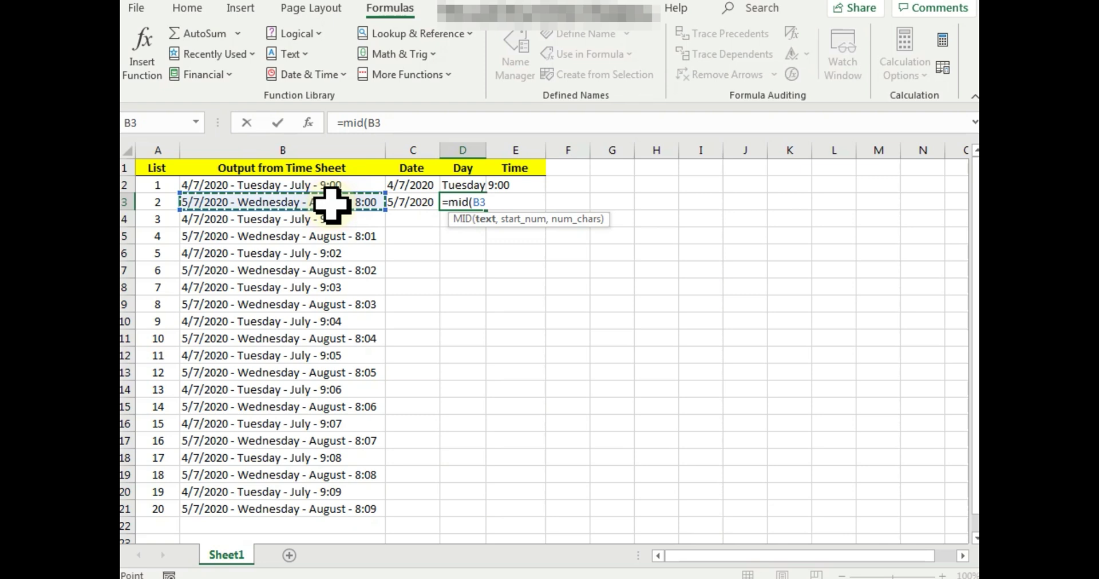
type(",")
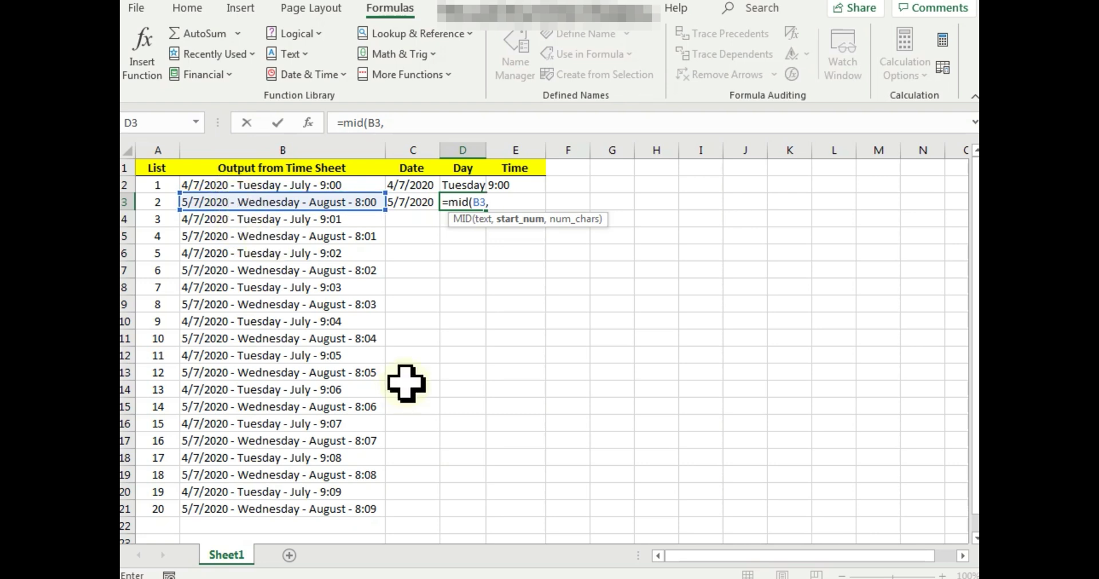
type(",9")
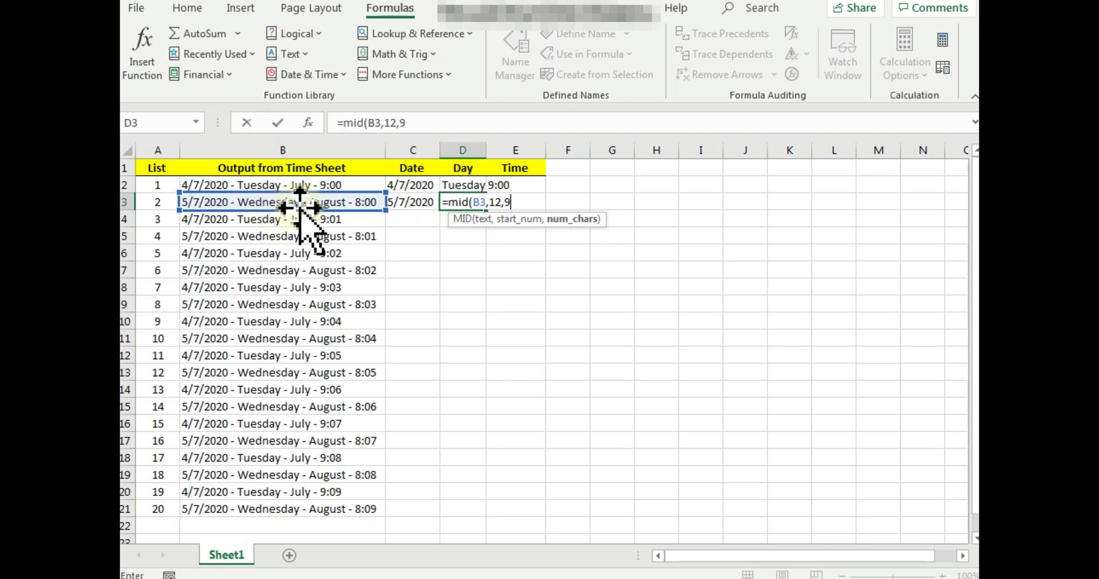
key("Return")
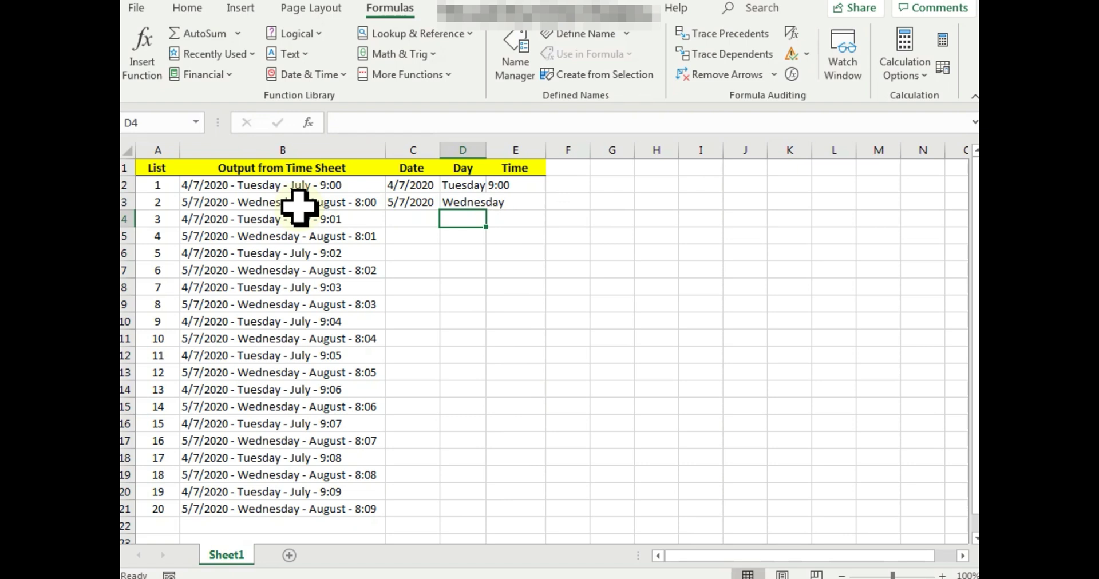
double_click(487, 150)
Enter the formula =RIGHT(B3,4) in Time cell E3 to extract the time from B3
left_click(531, 205)
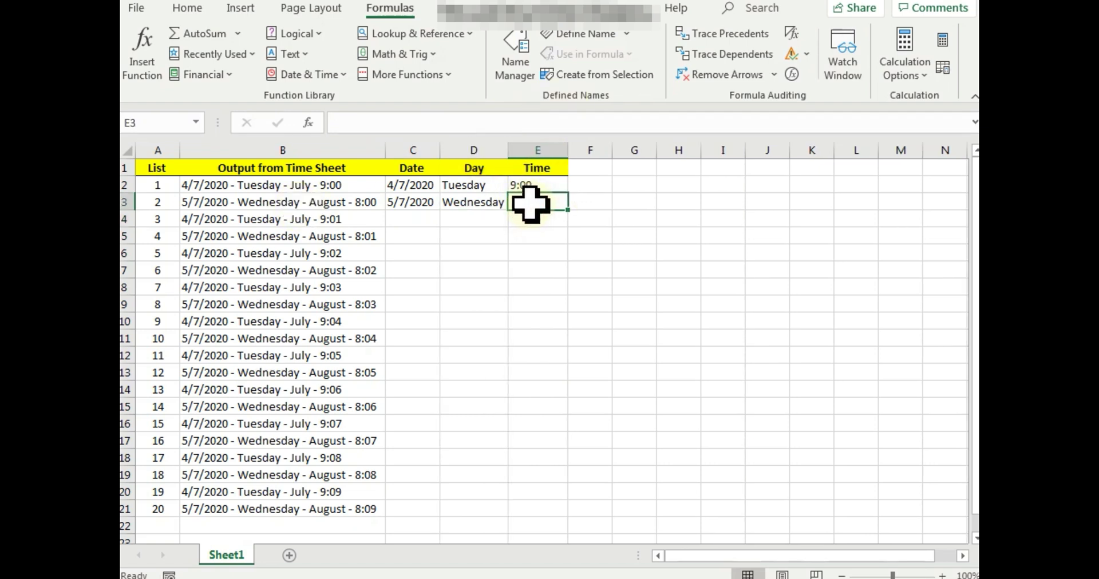
type("=right(")
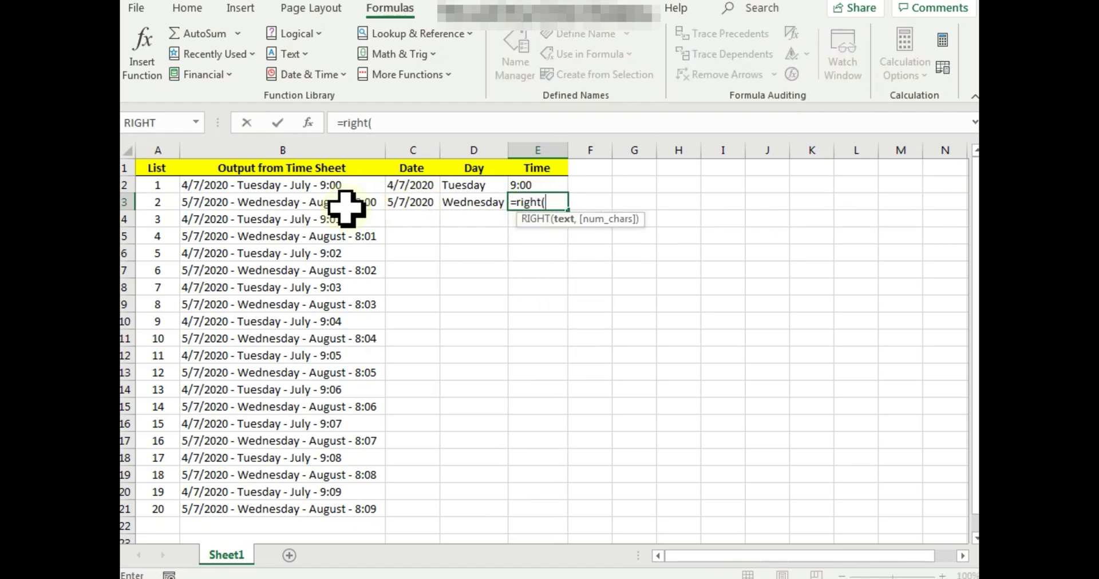
left_click(344, 205)
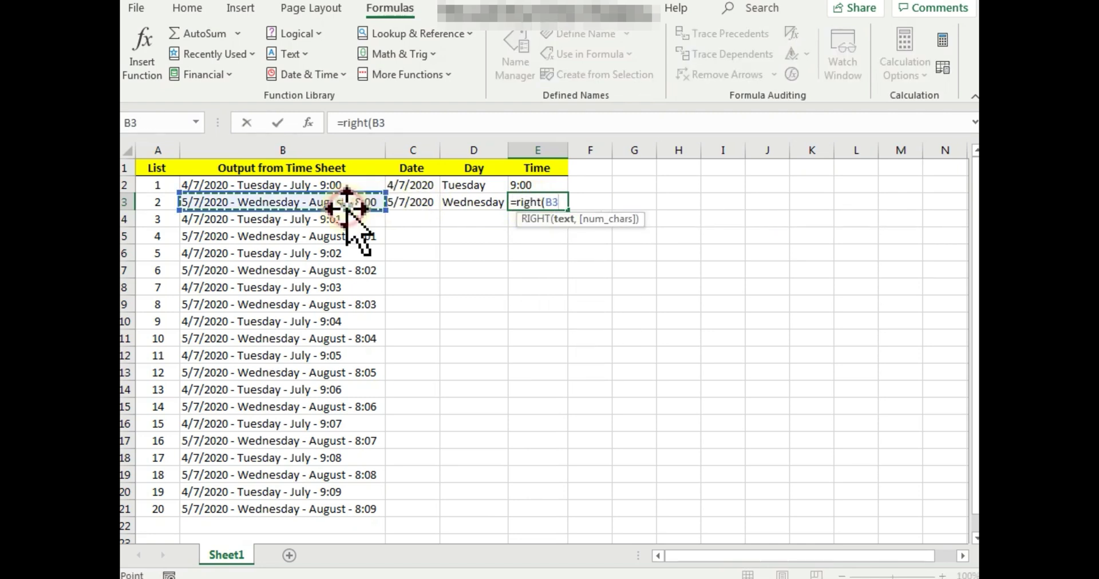
type(",")
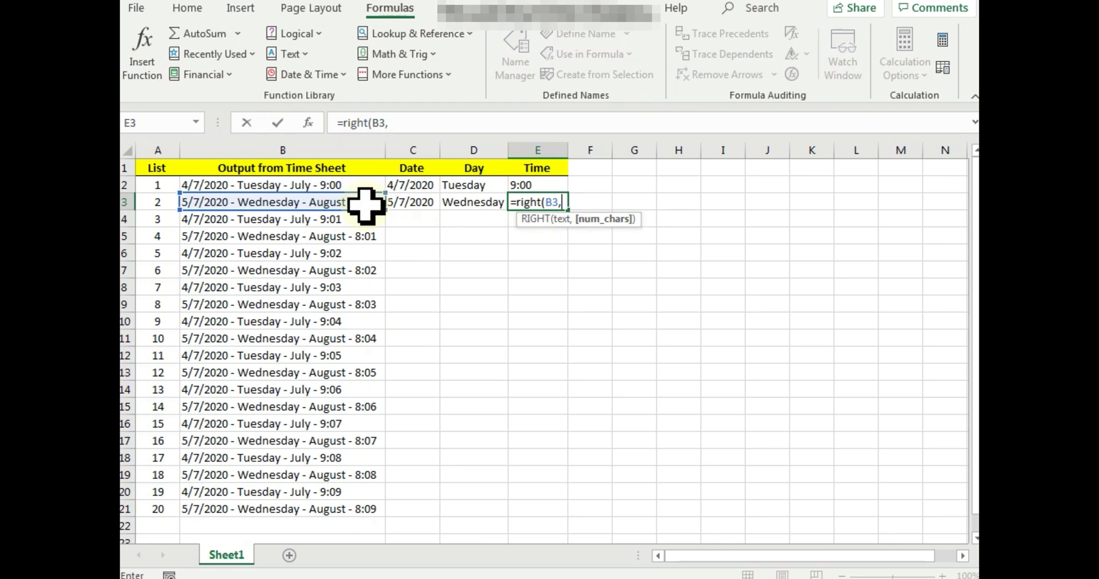
type("4)")
key("Return")
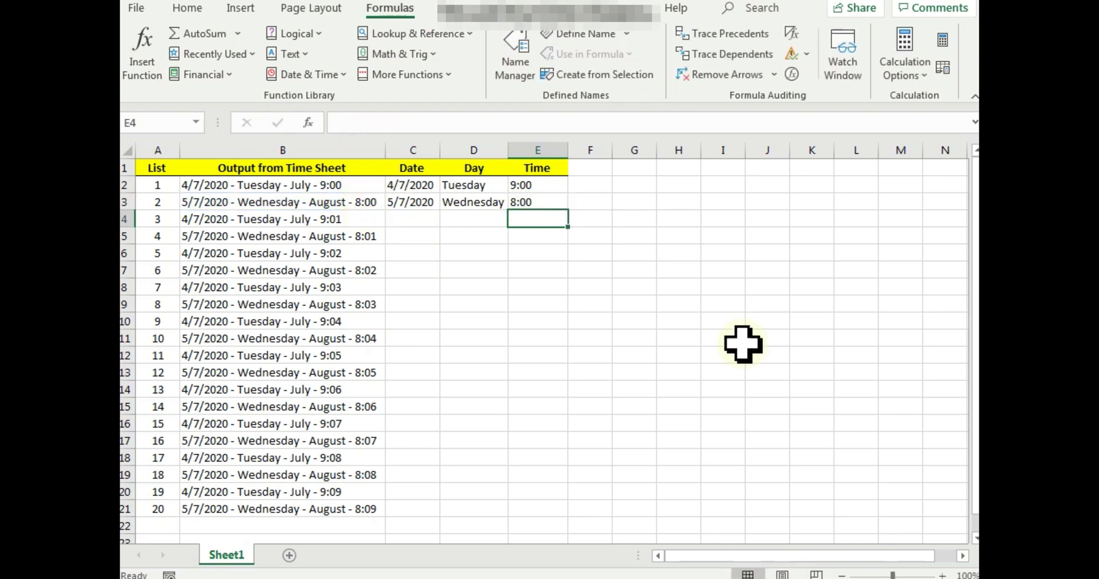
Fill the formulas in C3:E3 down through row 21 and dismiss the Windows color scheme prompt
left_click_drag(405, 201, 564, 207)
double_click(569, 210)
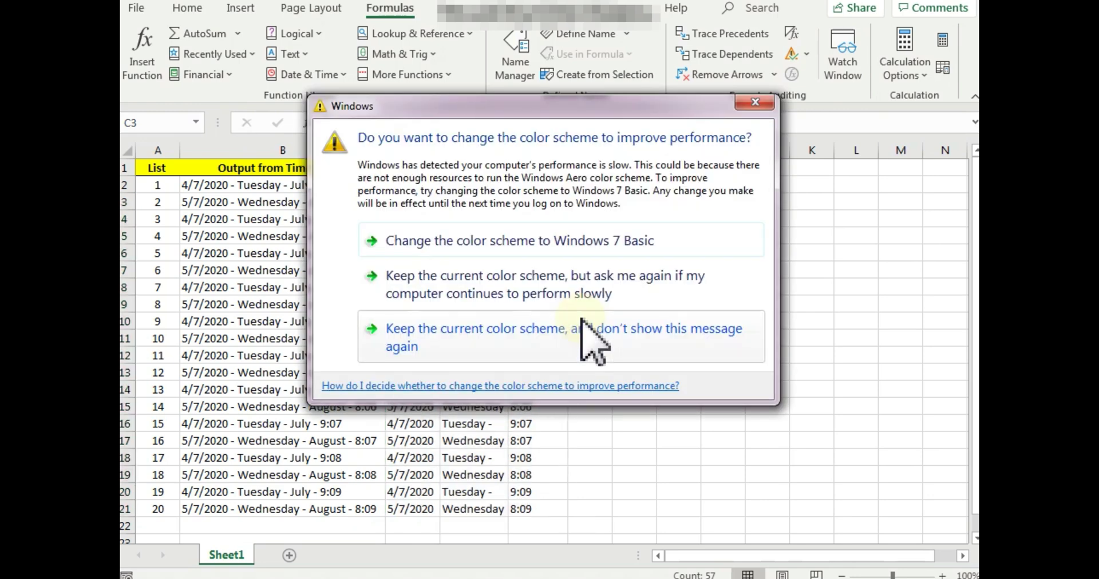
left_click(756, 103)
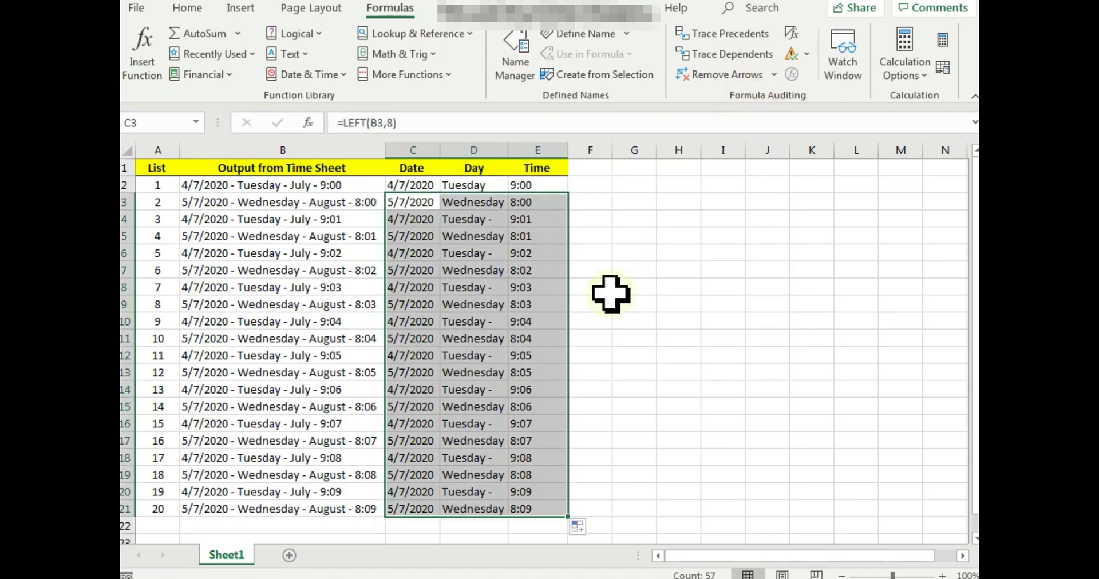